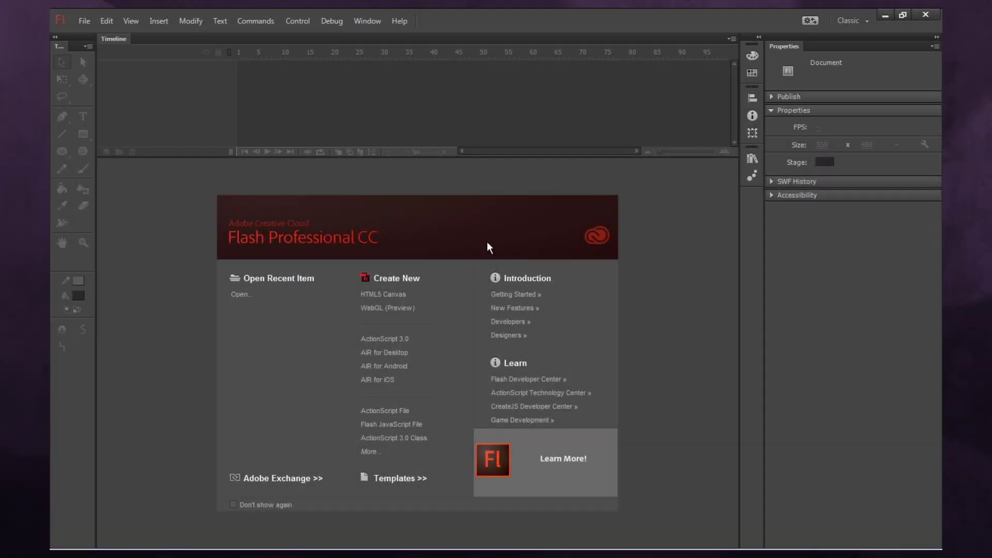
Create a new ActionScript 3.0 document from the Welcome screen's Create New list.
{"action": "left_click", "coordinate": [405, 341]}
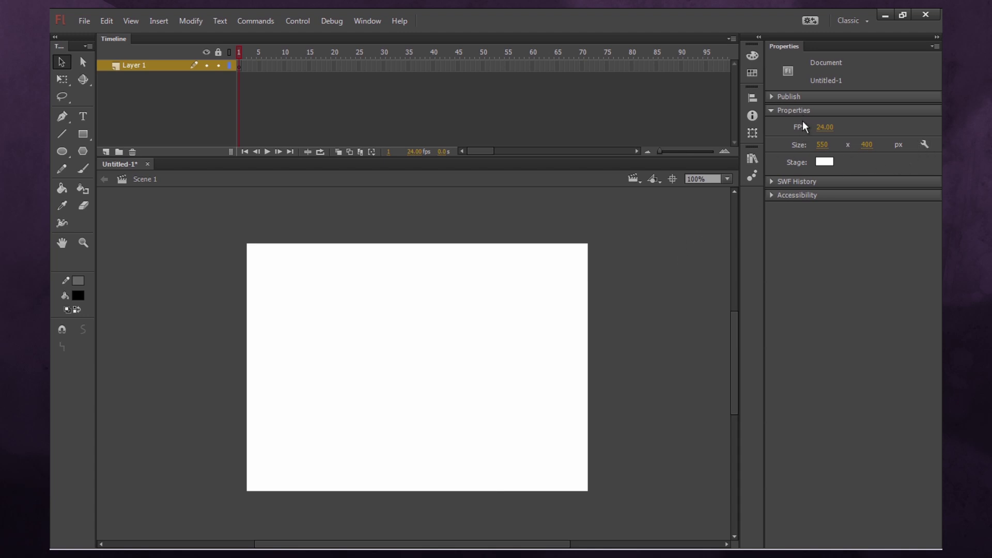
Set the stage size to 1920 x 1080 px and the stage colour to grey.
{"action": "left_click", "coordinate": [369, 22]}
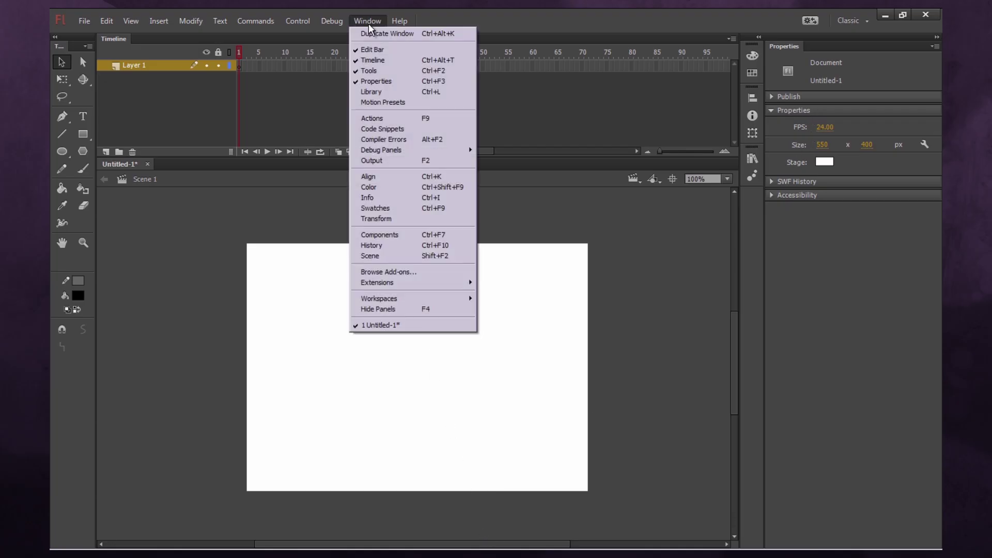
{"action": "left_click", "coordinate": [409, 83]}
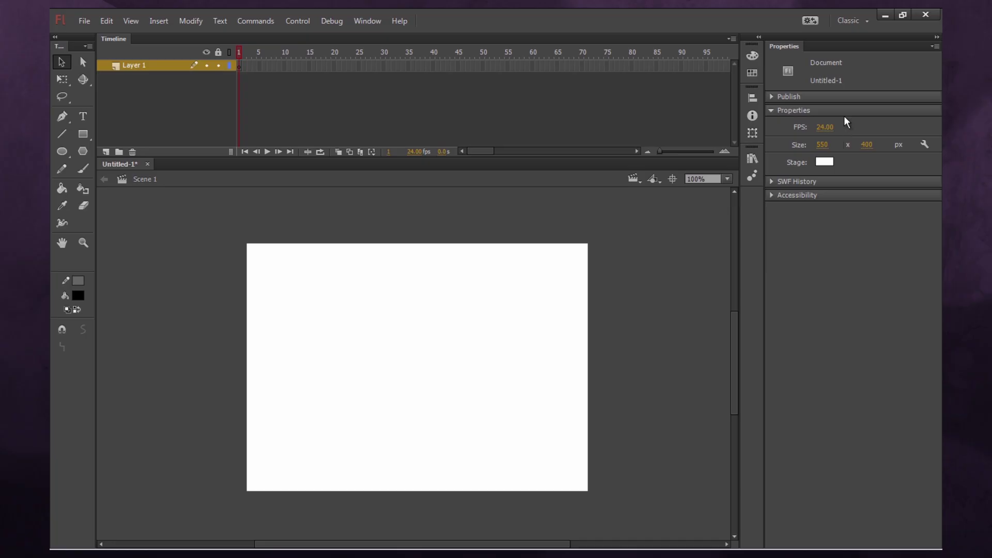
{"action": "left_click", "coordinate": [823, 144]}
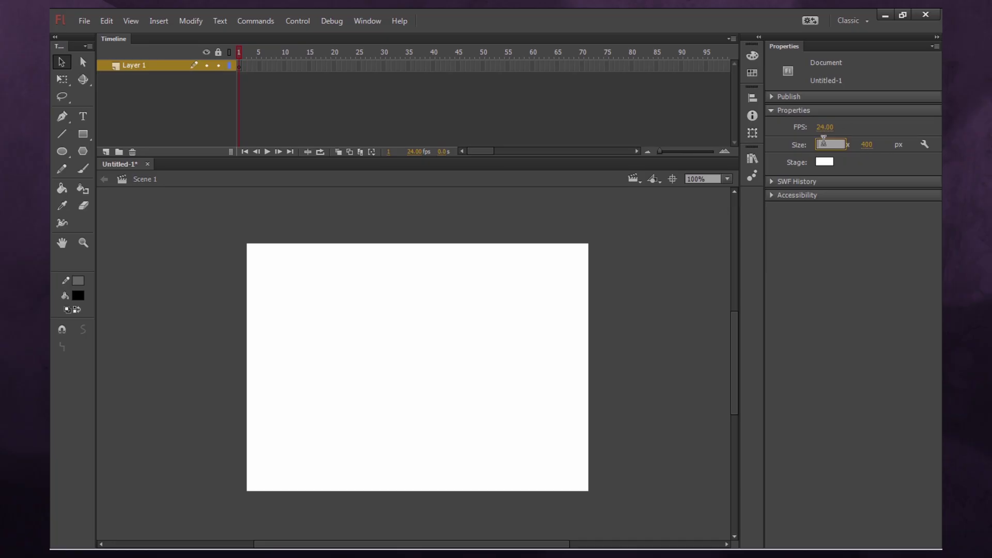
{"action": "type", "text": "1920"}
{"action": "left_click", "coordinate": [868, 144]}
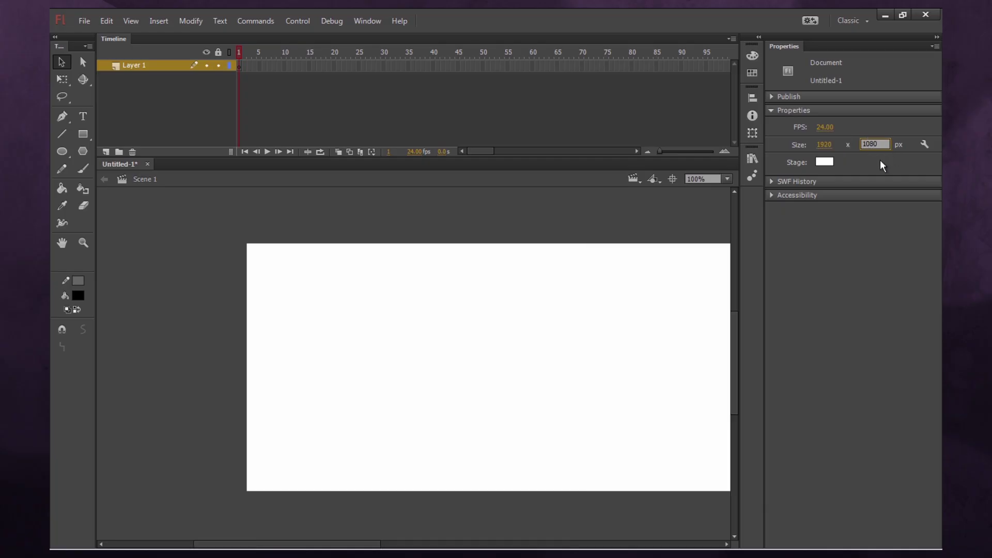
{"action": "key", "text": "Return"}
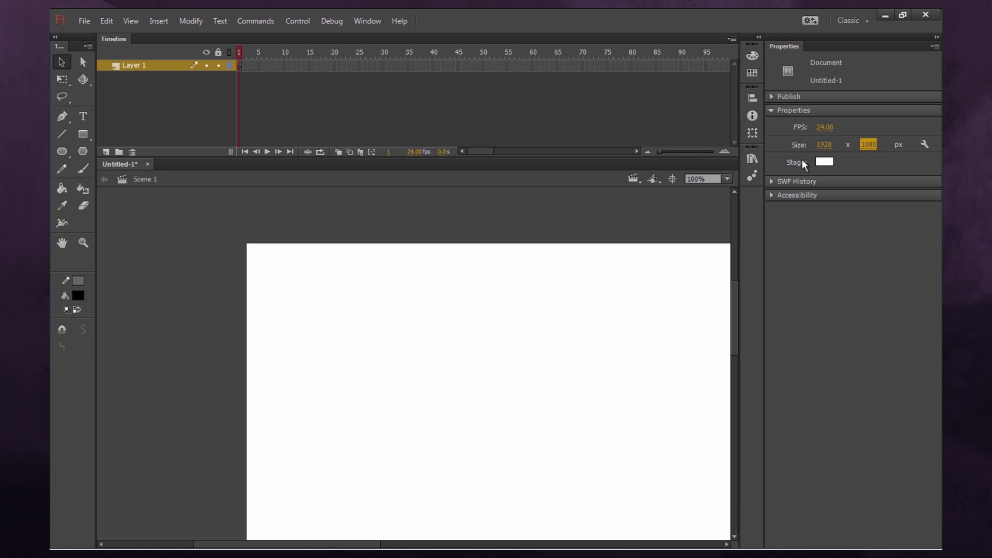
{"action": "left_click", "coordinate": [824, 162]}
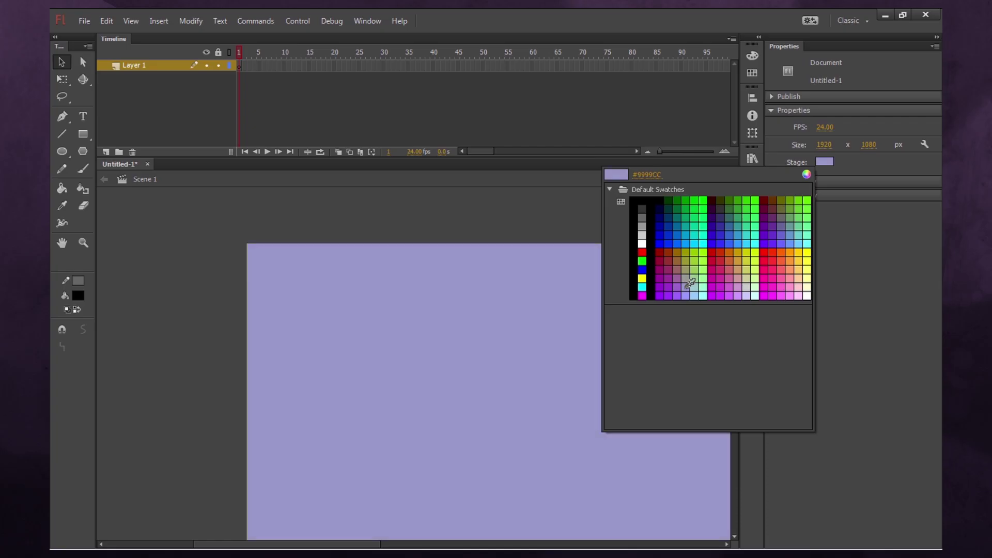
{"action": "left_click", "coordinate": [687, 288]}
Brush a practice smiley face with eyes and a smile, and fill it white.
{"action": "key", "text": "b"}
{"action": "mouse_move", "coordinate": [406, 233]}
{"action": "left_mouse_down"}
{"action": "mouse_move", "coordinate": [366, 240]}
{"action": "mouse_move", "coordinate": [401, 383]}
{"action": "mouse_move", "coordinate": [434, 233]}
{"action": "mouse_move", "coordinate": [406, 237]}
{"action": "left_mouse_up"}
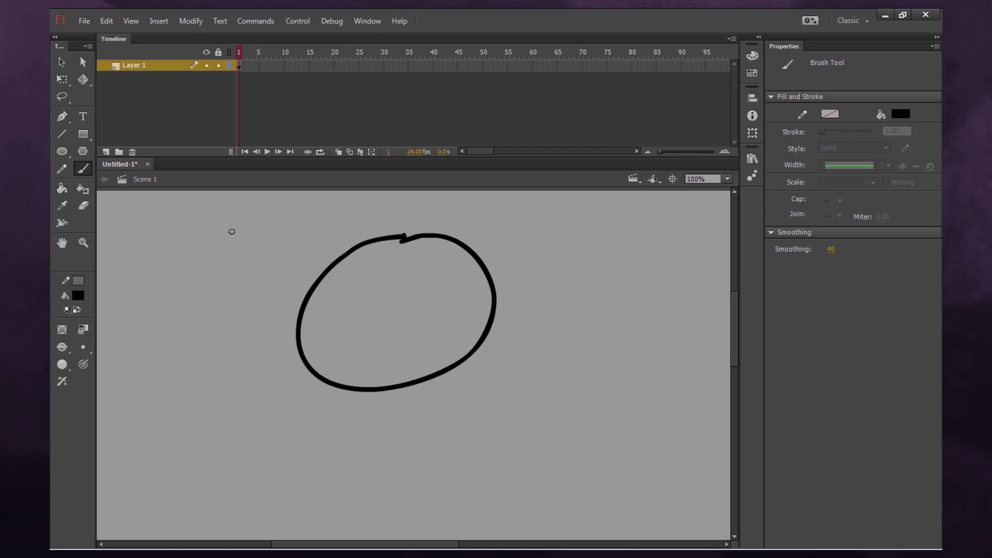
{"action": "left_click_drag", "start_coordinate": [362, 279], "coordinate": [354, 305]}
{"action": "left_click_drag", "start_coordinate": [399, 273], "coordinate": [390, 299]}
{"action": "left_click_drag", "start_coordinate": [337, 325], "coordinate": [420, 318]}
{"action": "key", "text": "k"}
{"action": "left_click", "coordinate": [79, 296]}
{"action": "left_click", "coordinate": [83, 100]}
{"action": "left_click", "coordinate": [455, 289]}
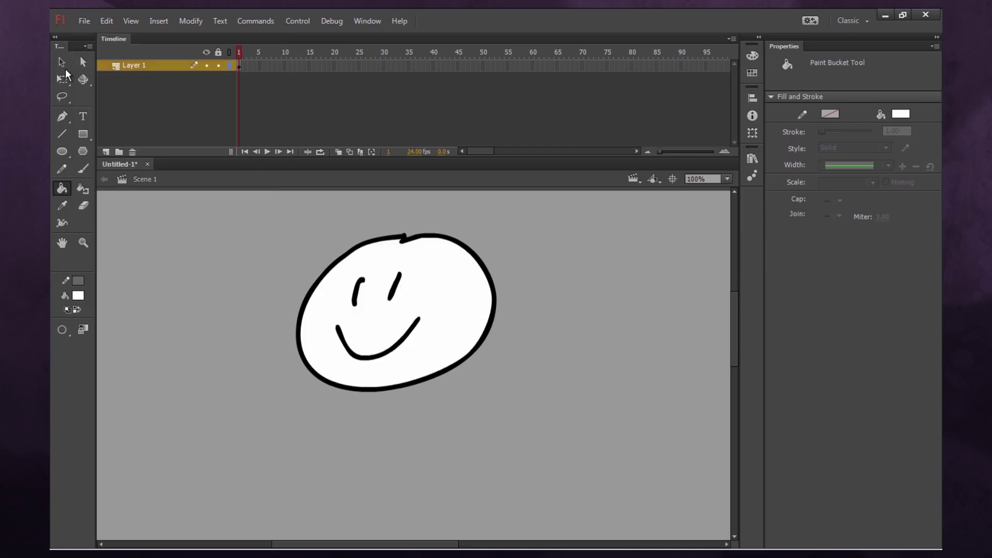
Select everything on the stage and delete the smiley.
{"action": "left_click", "coordinate": [61, 62]}
{"action": "key", "text": "ctrl+a"}
{"action": "key", "text": "Delete"}
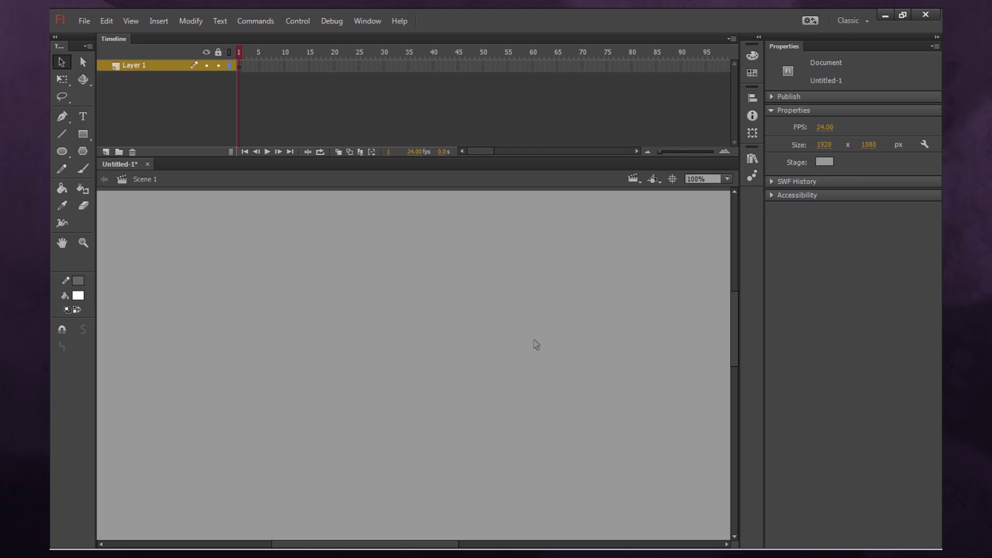
Set the Brush fill colour to black and choose a different brush size.
{"action": "left_click", "coordinate": [82, 168]}
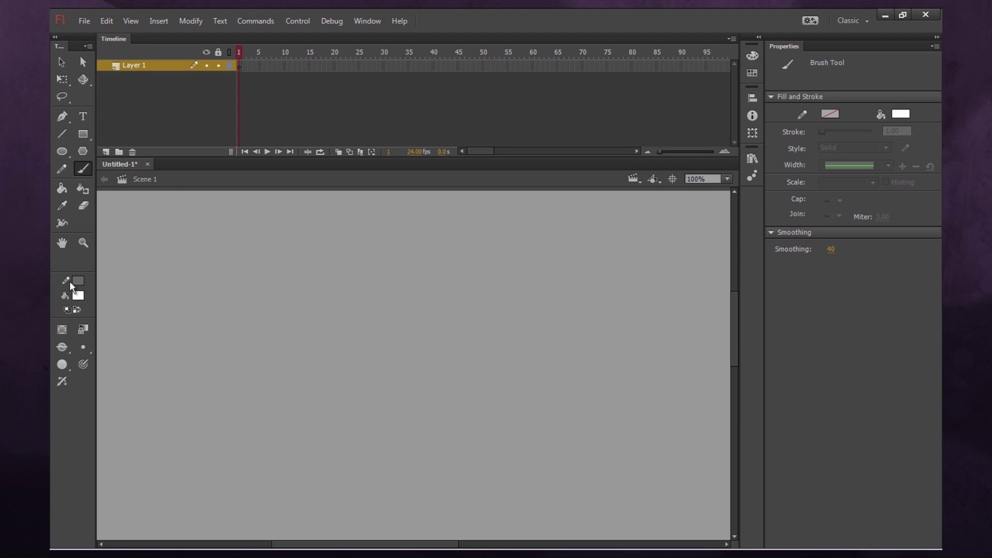
{"action": "left_click", "coordinate": [78, 297]}
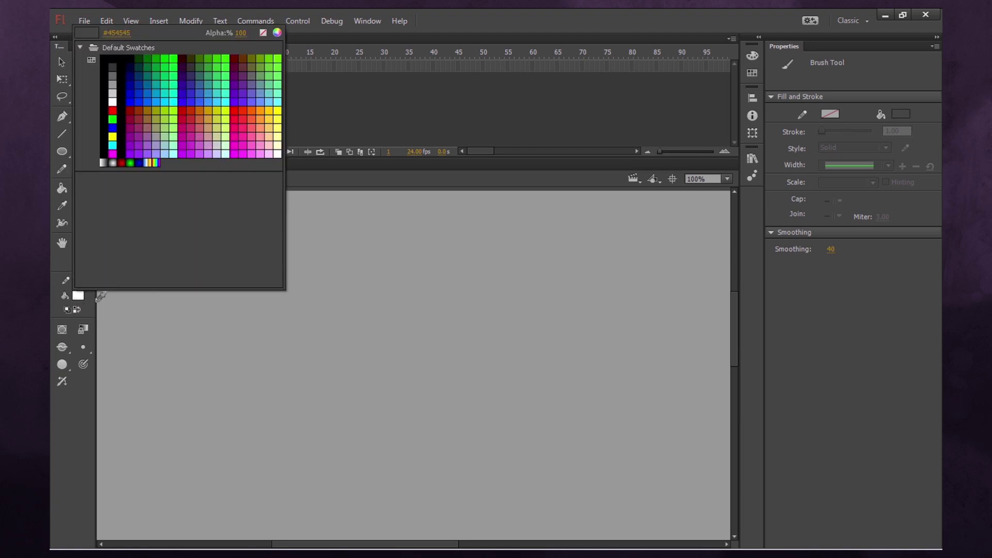
{"action": "left_click", "coordinate": [117, 55]}
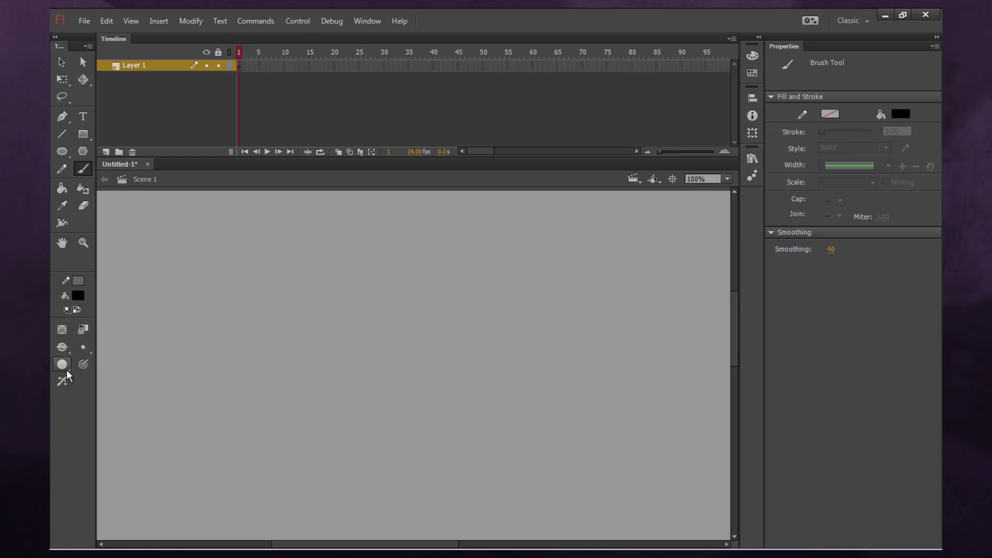
{"action": "left_click", "coordinate": [84, 350]}
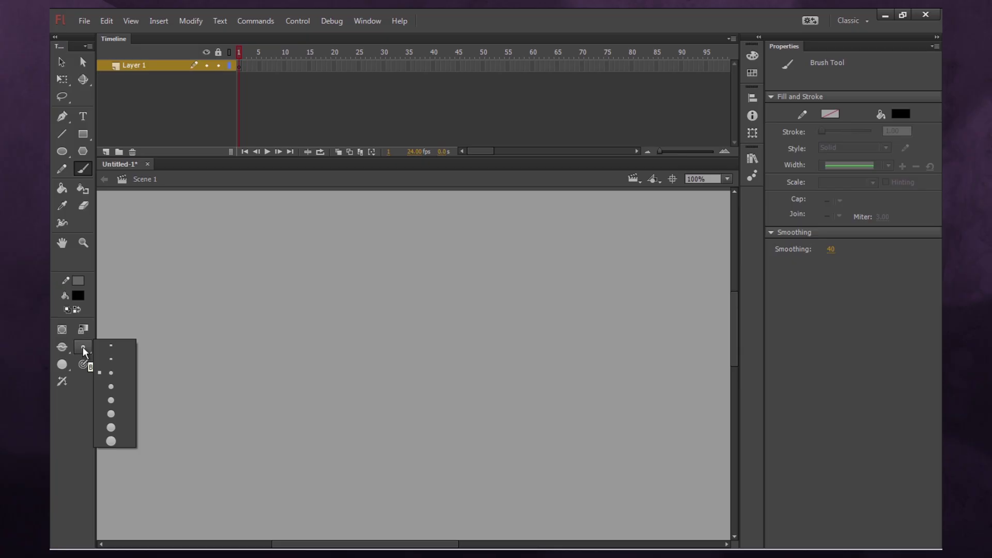
{"action": "left_click", "coordinate": [84, 365]}
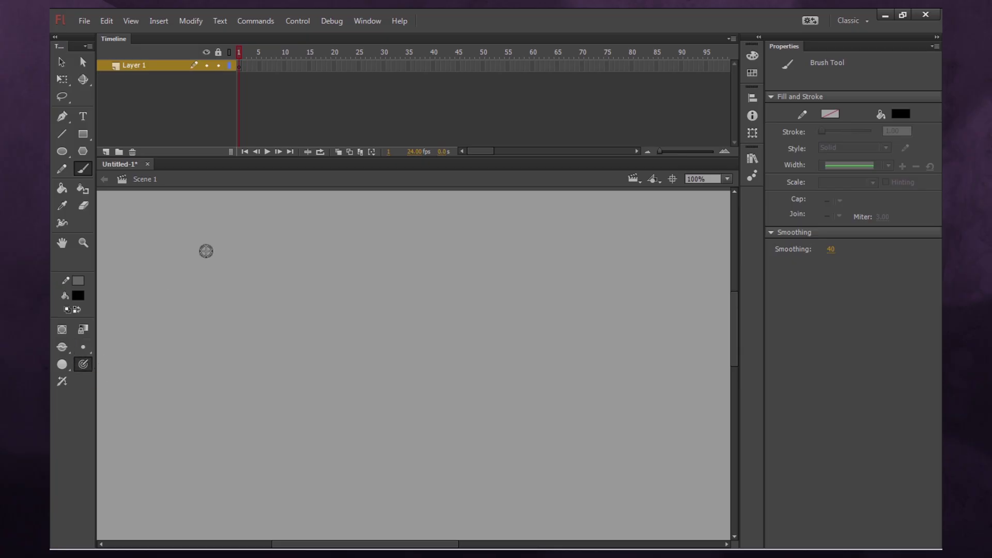
{"action": "left_click", "coordinate": [88, 349]}
{"action": "left_click", "coordinate": [109, 427]}
Paint a wavy test stroke across the stage, then clear it.
{"action": "mouse_move", "coordinate": [145, 288]}
{"action": "left_mouse_down"}
{"action": "mouse_move", "coordinate": [148, 343]}
{"action": "mouse_move", "coordinate": [206, 279]}
{"action": "mouse_move", "coordinate": [243, 329]}
{"action": "mouse_move", "coordinate": [299, 339]}
{"action": "mouse_move", "coordinate": [368, 283]}
{"action": "mouse_move", "coordinate": [421, 317]}
{"action": "mouse_move", "coordinate": [486, 338]}
{"action": "mouse_move", "coordinate": [597, 291]}
{"action": "mouse_move", "coordinate": [681, 321]}
{"action": "left_mouse_up"}
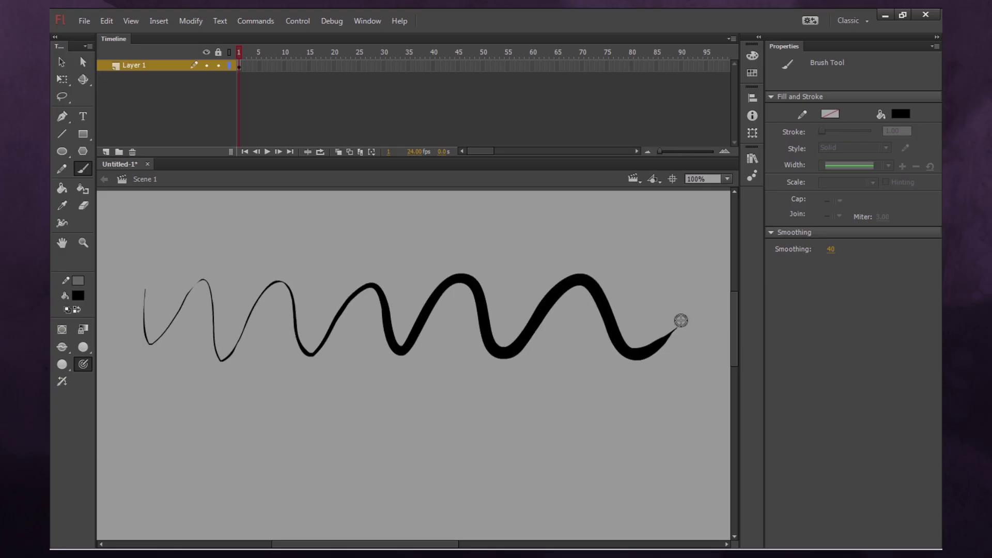
{"action": "key", "text": "ctrl+z"}
{"action": "key", "text": "v"}
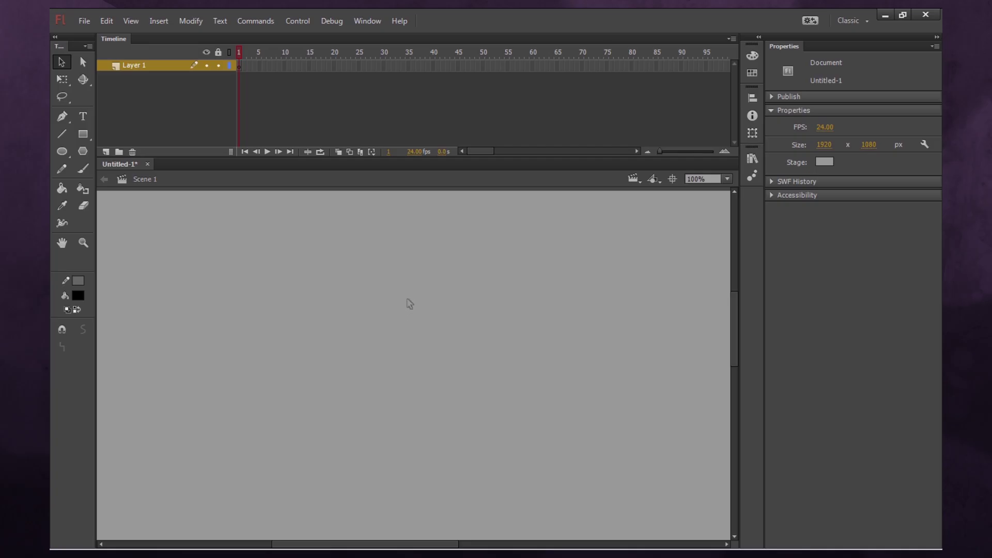
Brush the word 'FILL' in thick black strokes.
{"action": "left_click", "coordinate": [83, 169]}
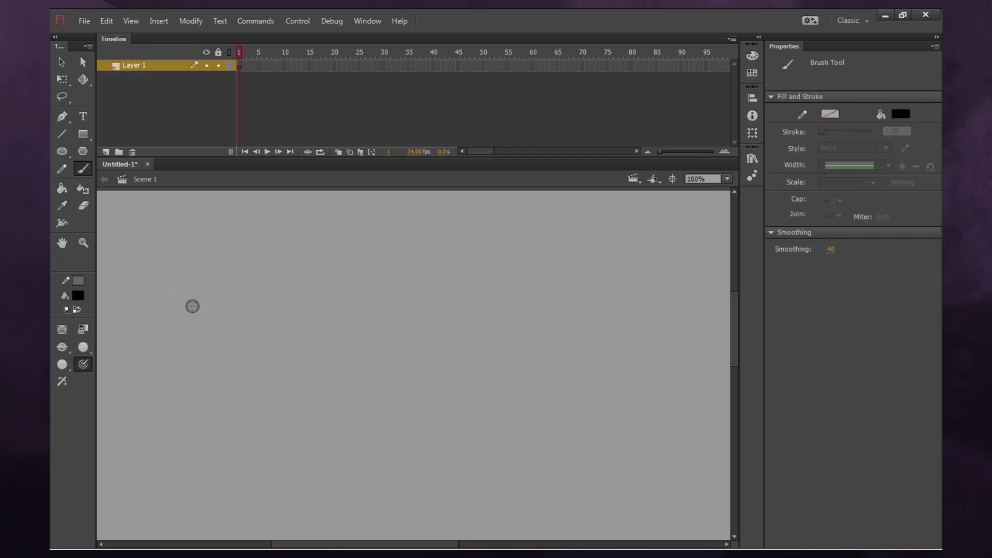
{"action": "left_click_drag", "start_coordinate": [211, 316], "coordinate": [254, 243]}
{"action": "left_click_drag", "start_coordinate": [212, 283], "coordinate": [244, 275]}
{"action": "left_click_drag", "start_coordinate": [274, 242], "coordinate": [276, 308]}
{"action": "left_click_drag", "start_coordinate": [309, 244], "coordinate": [342, 298]}
{"action": "left_click_drag", "start_coordinate": [357, 238], "coordinate": [405, 293]}
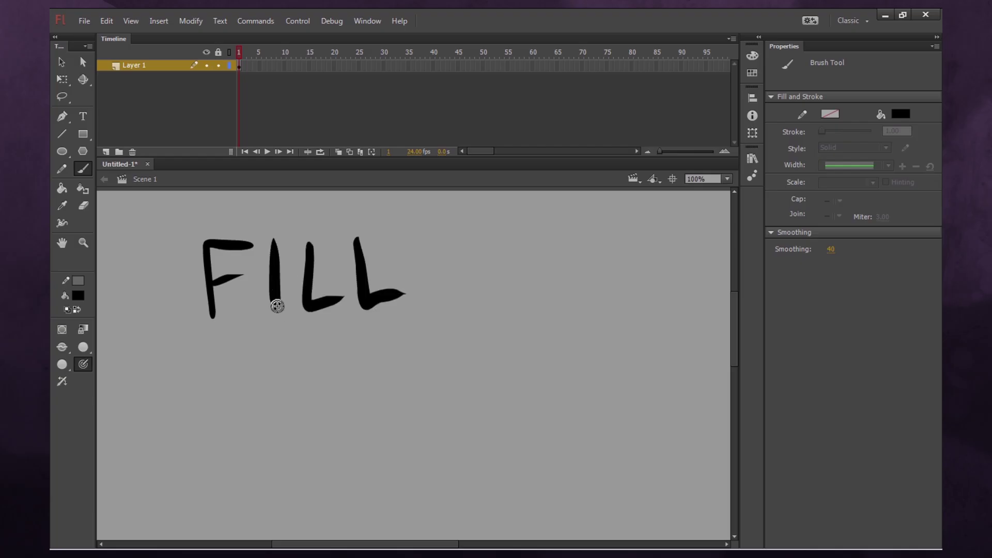
Write 'LINE' below it with the Pencil in green.
{"action": "left_click", "coordinate": [61, 169]}
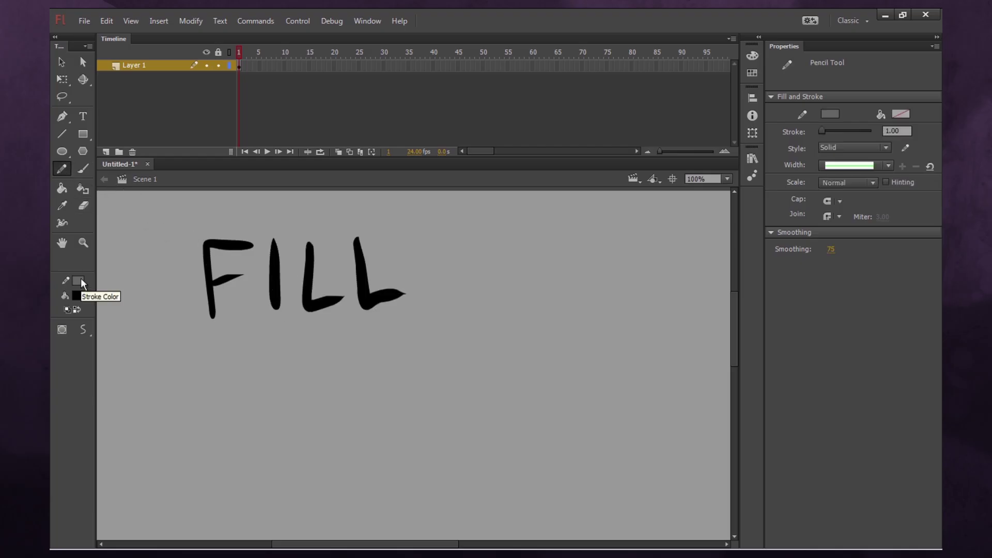
{"action": "left_click", "coordinate": [79, 282]}
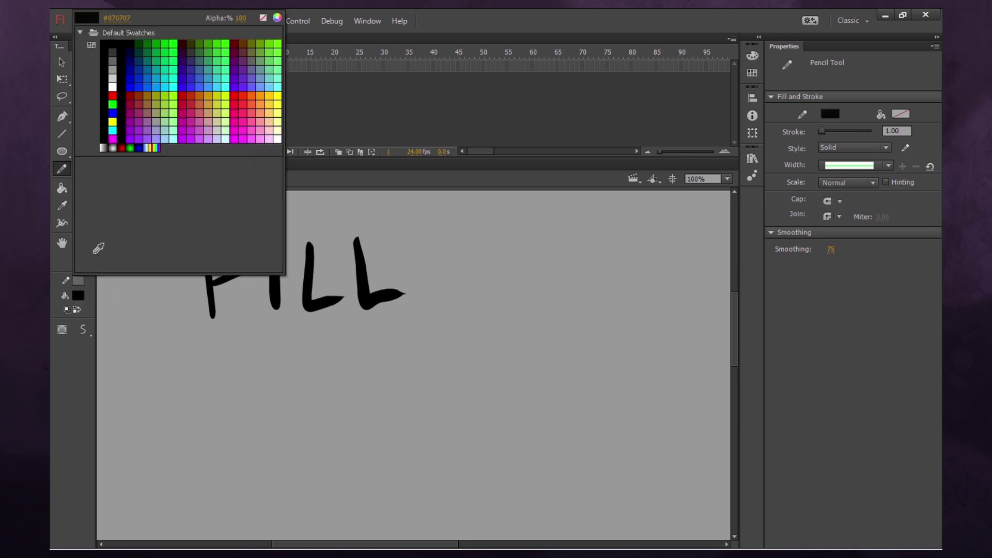
{"action": "left_click", "coordinate": [133, 123]}
{"action": "left_click_drag", "start_coordinate": [216, 350], "coordinate": [253, 416]}
{"action": "mouse_move", "coordinate": [266, 353]}
{"action": "left_mouse_down"}
{"action": "mouse_move", "coordinate": [278, 428]}
{"action": "mouse_move", "coordinate": [337, 341]}
{"action": "left_mouse_up"}
{"action": "left_click_drag", "start_coordinate": [373, 336], "coordinate": [416, 403]}
{"action": "left_click_drag", "start_coordinate": [372, 377], "coordinate": [410, 369]}
{"action": "left_click_drag", "start_coordinate": [372, 336], "coordinate": [425, 335]}
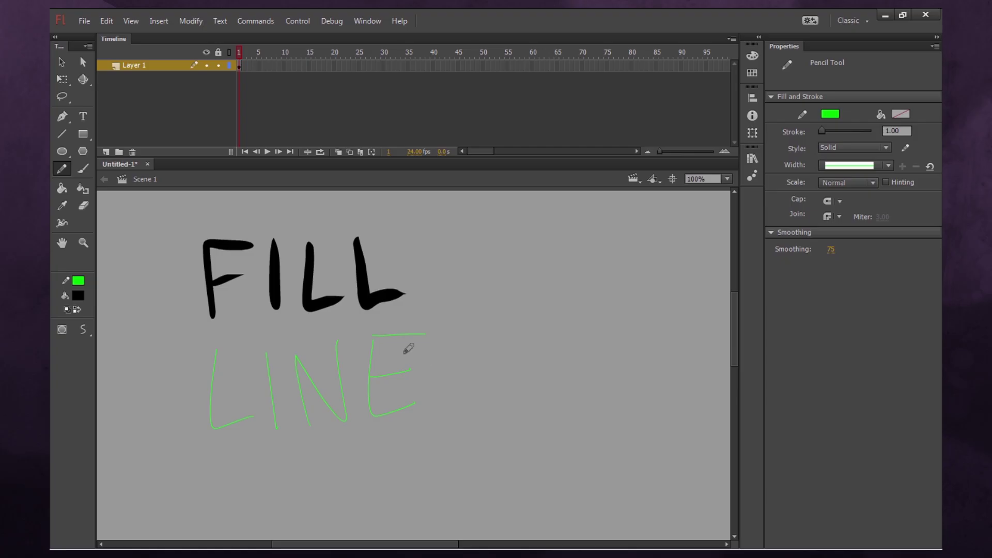
Draw a green-outlined black circle, then thicken its outline and make it Stippled.
{"action": "left_click", "coordinate": [62, 152]}
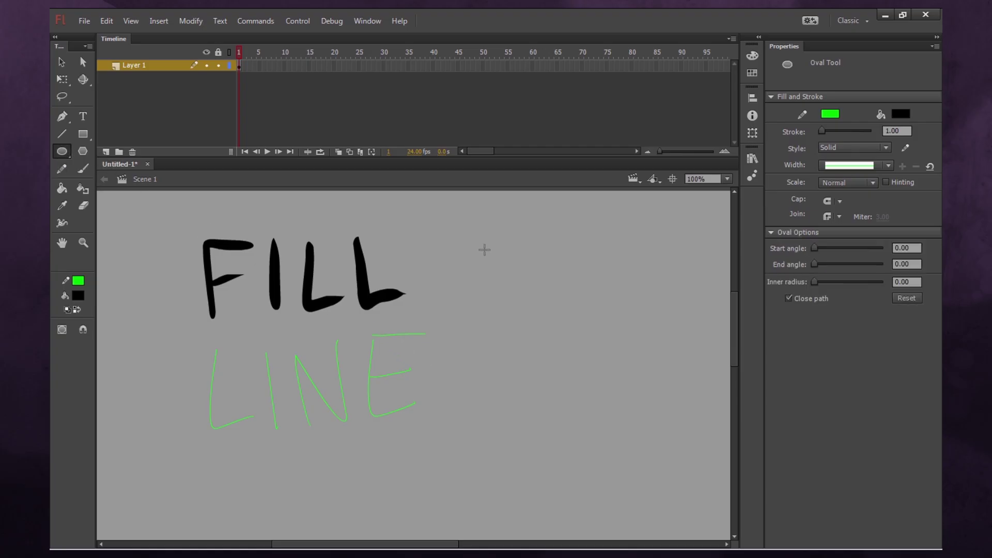
{"action": "left_click_drag", "start_coordinate": [484, 250], "coordinate": [620, 381]}
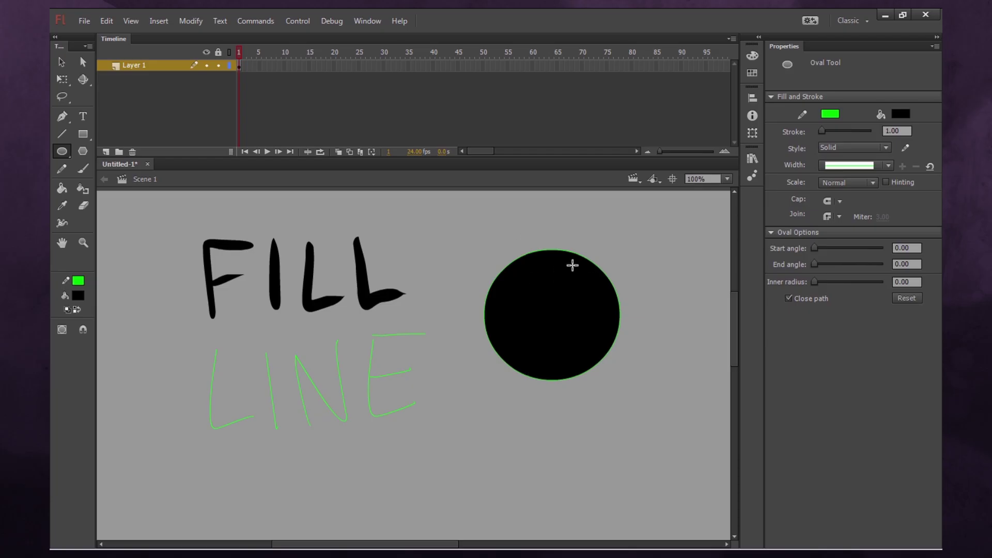
{"action": "key", "text": "v"}
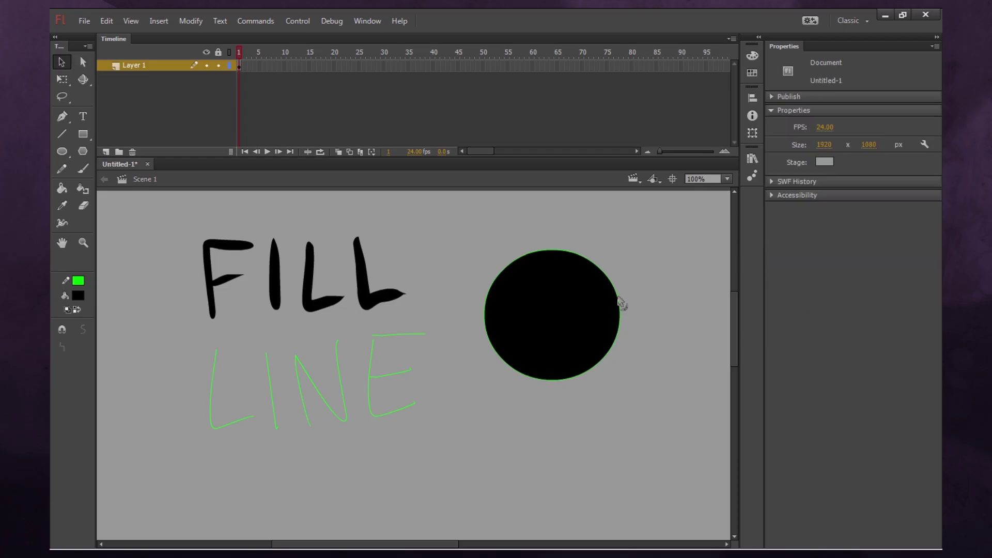
{"action": "left_click", "coordinate": [621, 303]}
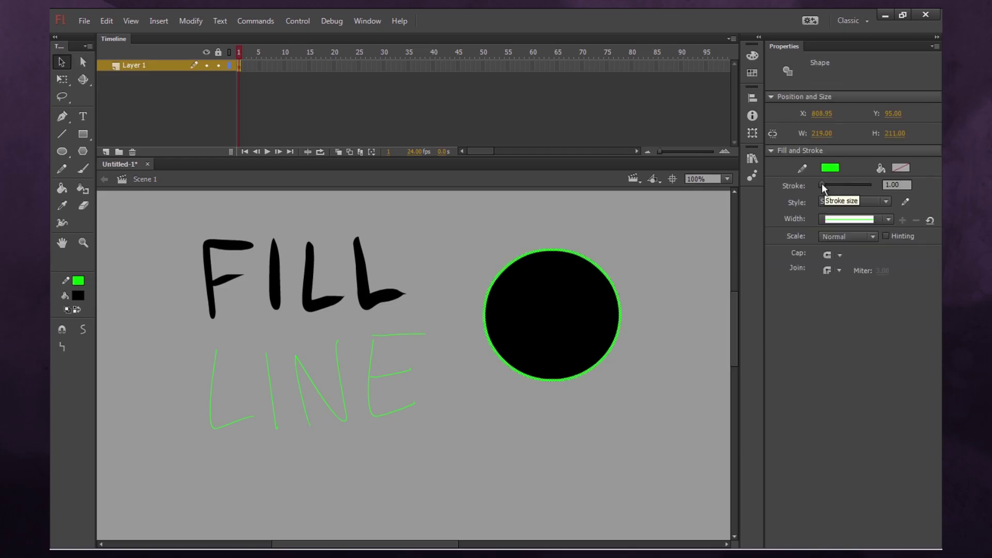
{"action": "left_click_drag", "start_coordinate": [823, 184], "coordinate": [829, 183]}
{"action": "left_click", "coordinate": [852, 201]}
{"action": "left_click", "coordinate": [849, 274]}
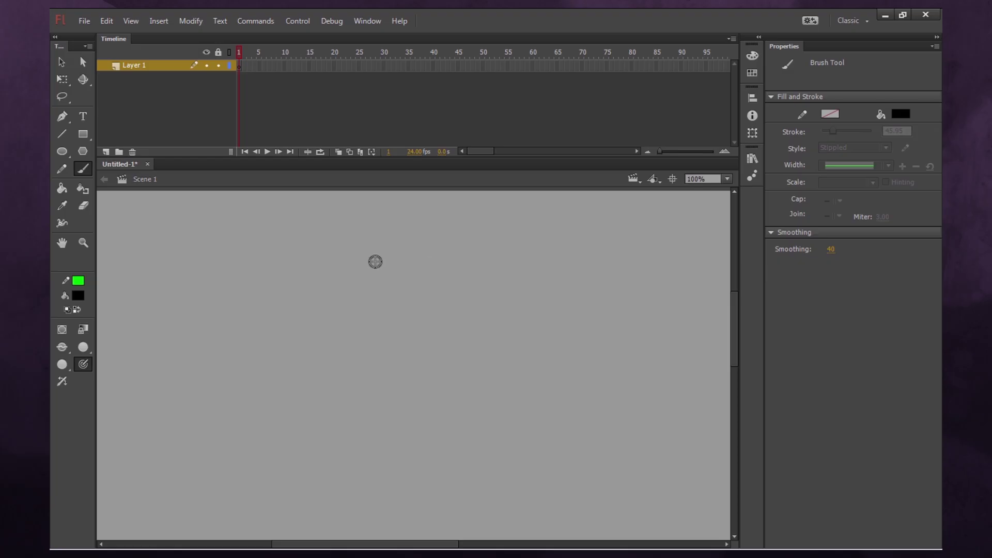
Paint the face ring and an eye, then fill the face white.
{"action": "mouse_move", "coordinate": [385, 244]}
{"action": "left_mouse_down"}
{"action": "mouse_move", "coordinate": [472, 339]}
{"action": "mouse_move", "coordinate": [389, 241]}
{"action": "left_mouse_up"}
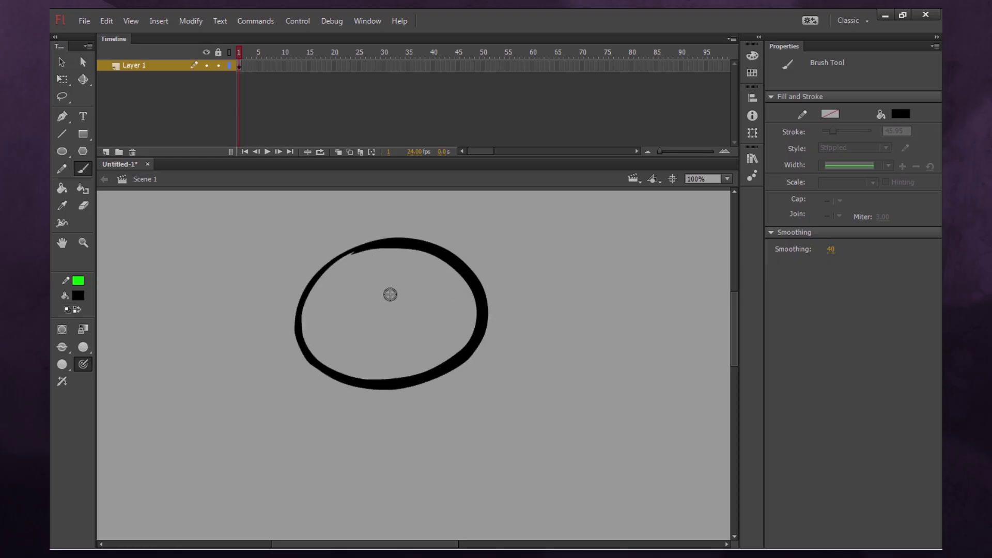
{"action": "left_click_drag", "start_coordinate": [357, 280], "coordinate": [367, 305]}
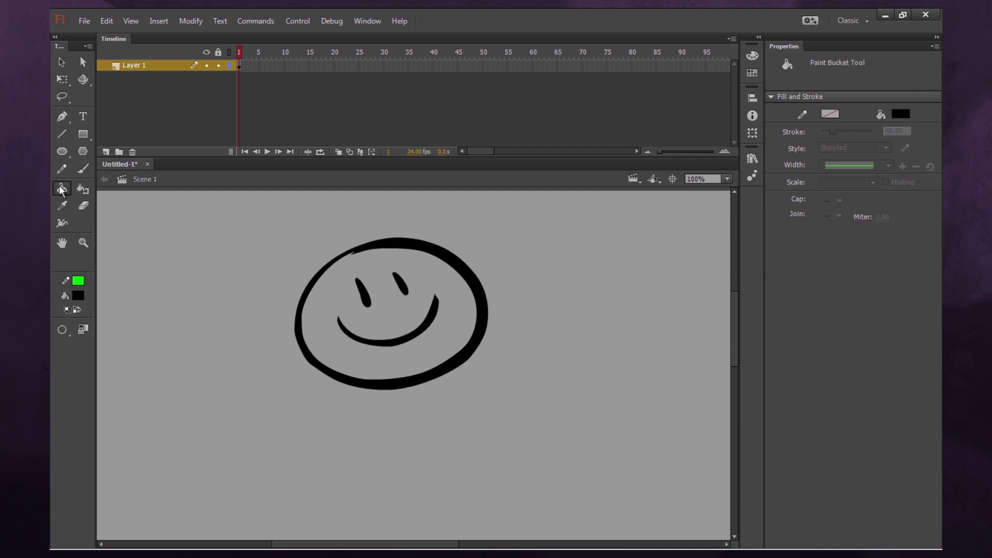
{"action": "left_click", "coordinate": [78, 296]}
{"action": "left_click", "coordinate": [112, 102]}
{"action": "left_click", "coordinate": [414, 279]}
Shade the face's left part light grey using a pencilled guide curve, then delete the guide.
{"action": "left_click", "coordinate": [62, 166]}
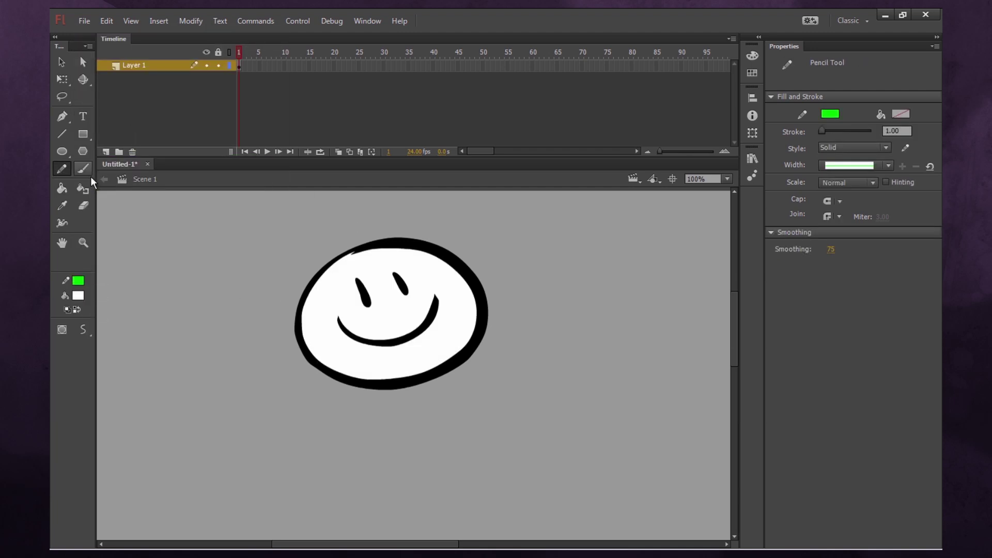
{"action": "mouse_move", "coordinate": [417, 214]}
{"action": "left_mouse_down"}
{"action": "mouse_move", "coordinate": [383, 228]}
{"action": "mouse_move", "coordinate": [363, 359]}
{"action": "mouse_move", "coordinate": [524, 392]}
{"action": "left_mouse_up"}
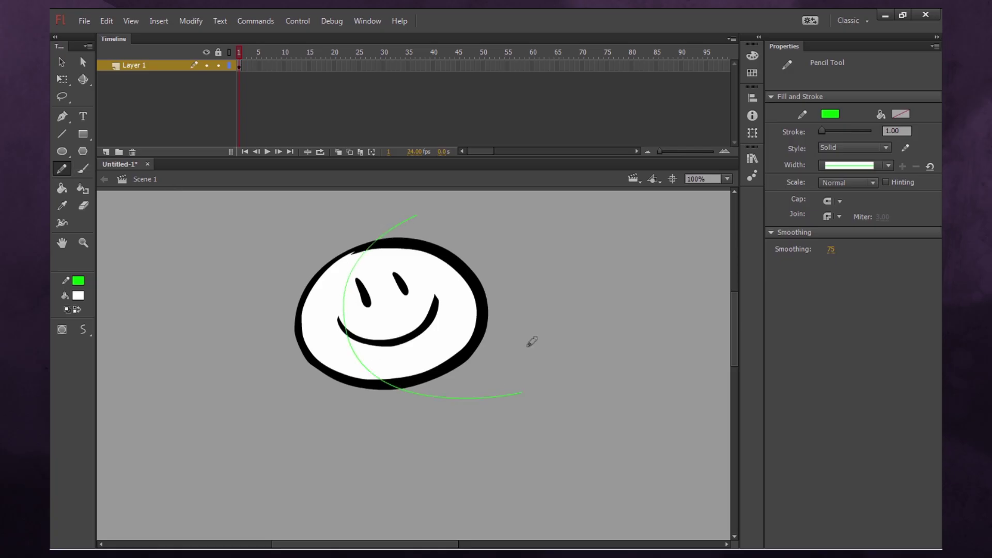
{"action": "left_click", "coordinate": [61, 188]}
{"action": "left_click", "coordinate": [78, 295]}
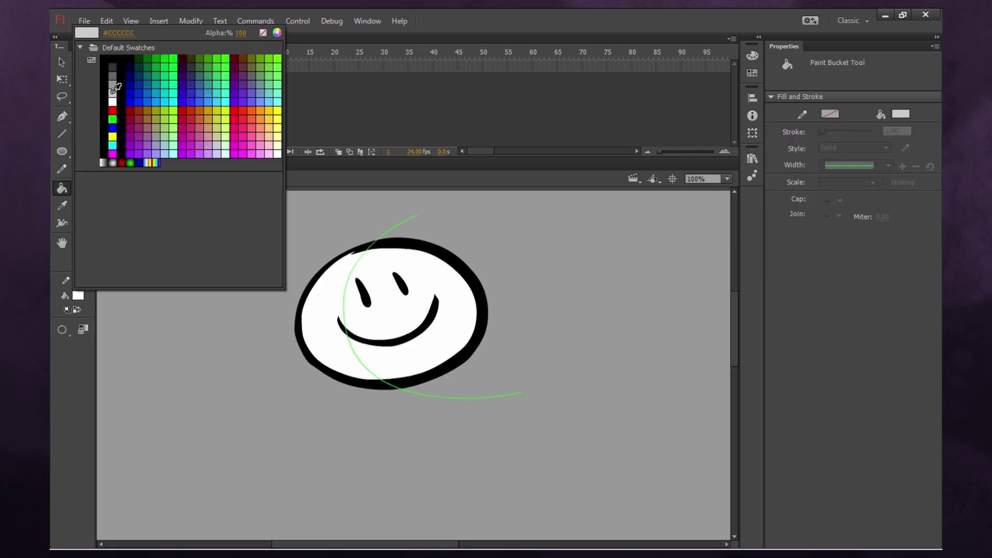
{"action": "left_click", "coordinate": [114, 89]}
{"action": "left_click", "coordinate": [340, 293]}
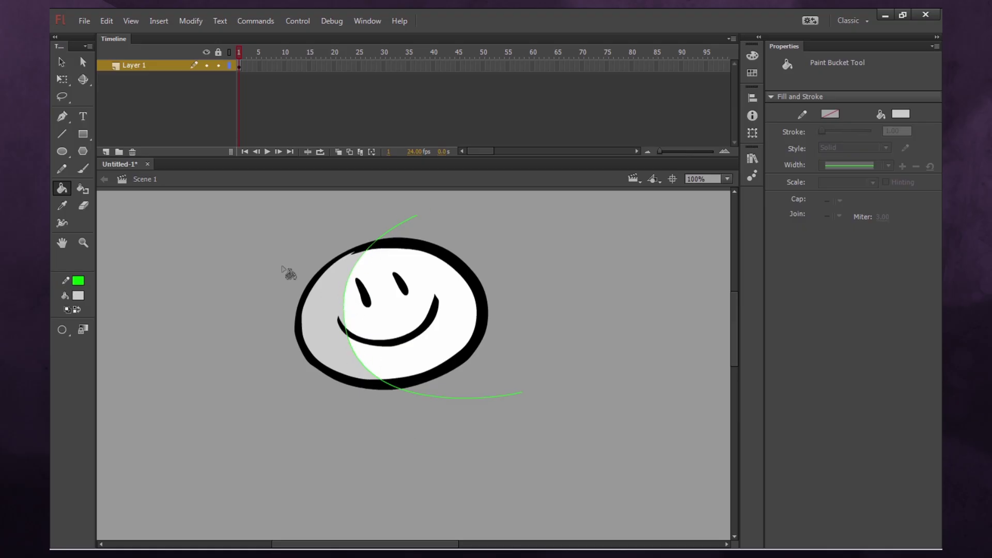
{"action": "key", "text": "v"}
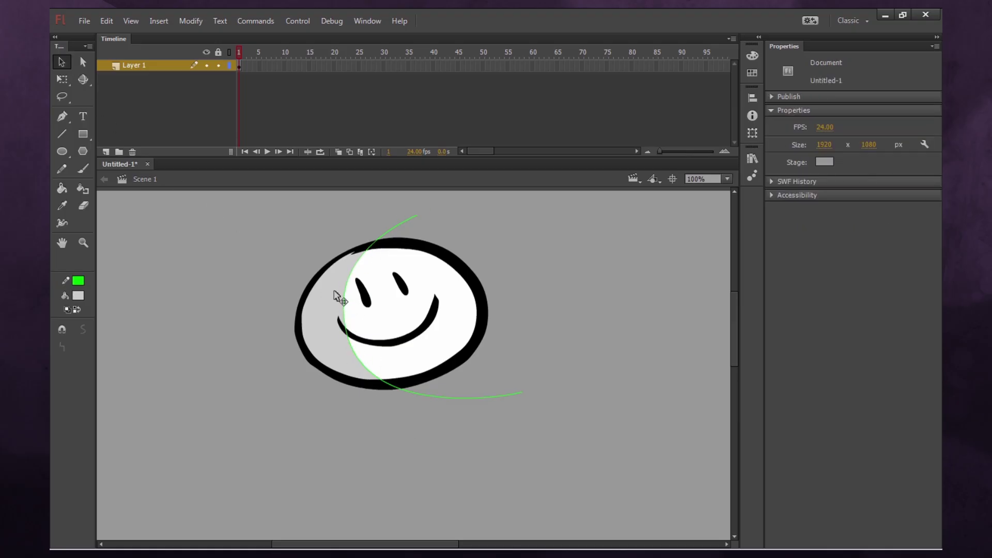
{"action": "left_click", "coordinate": [401, 226]}
{"action": "key", "text": "Delete"}
Try black brush strokes beside the smiley and undo them.
{"action": "left_click", "coordinate": [82, 167]}
{"action": "left_click", "coordinate": [78, 295]}
{"action": "left_click", "coordinate": [78, 48]}
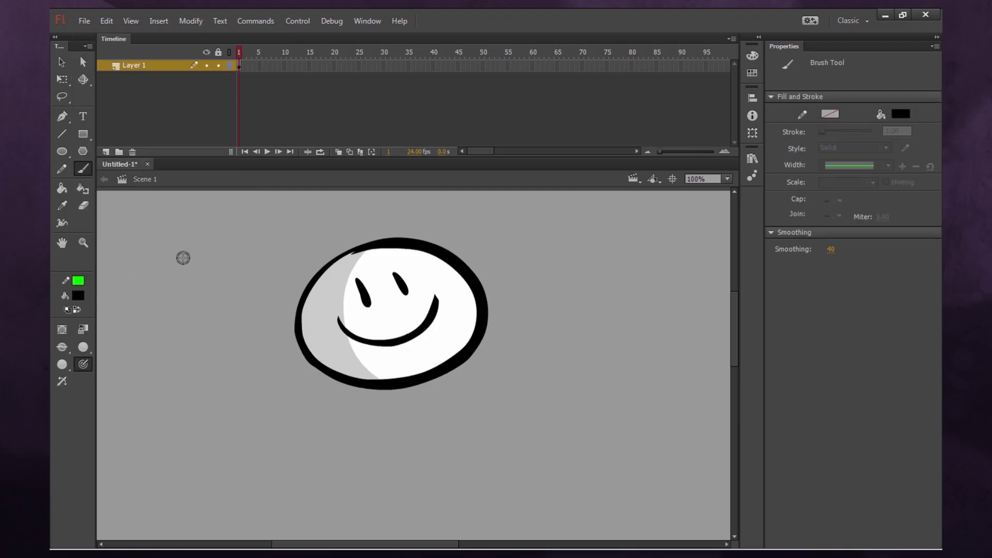
{"action": "mouse_move", "coordinate": [173, 217]}
{"action": "left_mouse_down"}
{"action": "mouse_move", "coordinate": [148, 254]}
{"action": "mouse_move", "coordinate": [161, 313]}
{"action": "mouse_move", "coordinate": [231, 302]}
{"action": "mouse_move", "coordinate": [214, 203]}
{"action": "mouse_move", "coordinate": [168, 219]}
{"action": "left_mouse_up"}
{"action": "key", "text": "ctrl+z"}
{"action": "mouse_move", "coordinate": [531, 214]}
{"action": "left_mouse_down"}
{"action": "mouse_move", "coordinate": [529, 255]}
{"action": "mouse_move", "coordinate": [631, 268]}
{"action": "mouse_move", "coordinate": [710, 365]}
{"action": "left_mouse_up"}
{"action": "key", "text": "ctrl+z"}
Pencil a black oval with a string beside the smiley, then marquee-select the smiley.
{"action": "key", "text": "y"}
{"action": "left_click", "coordinate": [78, 281]}
{"action": "left_click", "coordinate": [86, 295]}
{"action": "left_click_drag", "start_coordinate": [589, 218], "coordinate": [604, 404]}
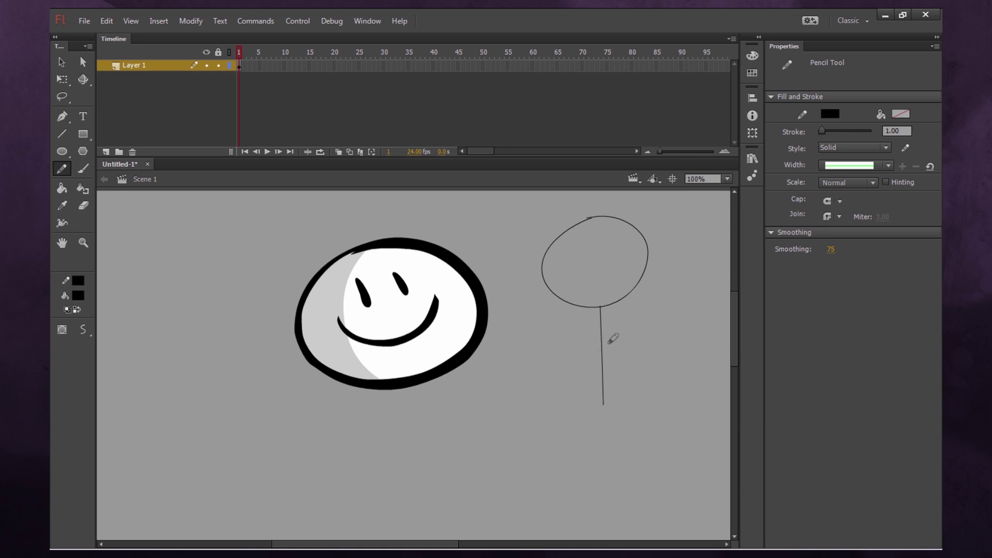
{"action": "left_click_drag", "start_coordinate": [601, 316], "coordinate": [543, 372]}
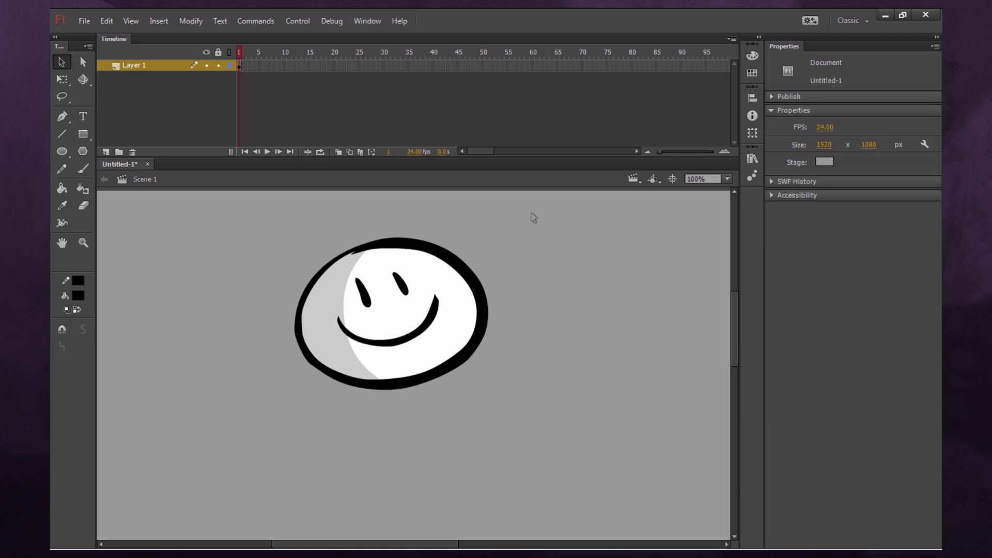
{"action": "left_click_drag", "start_coordinate": [532, 215], "coordinate": [255, 449]}
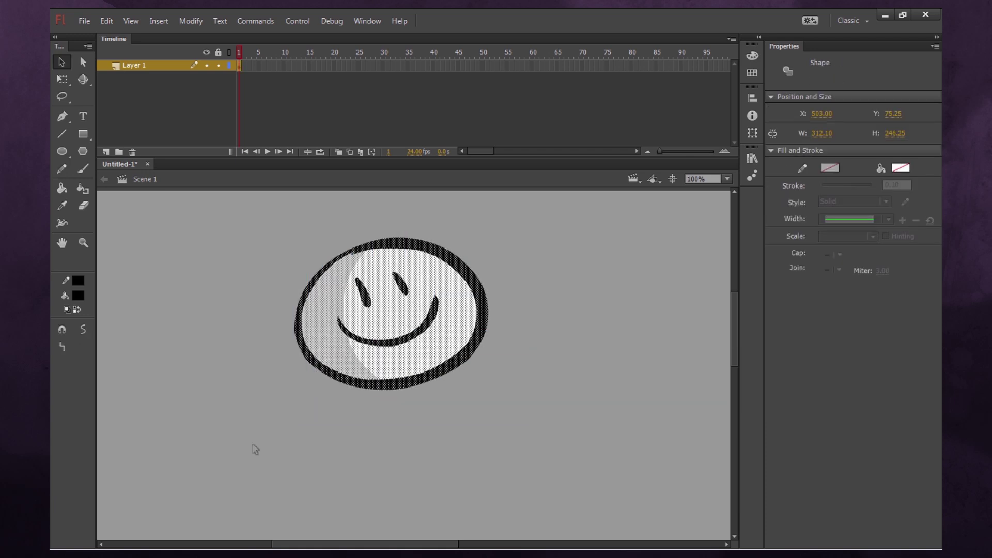
Free-transform the smiley: rotate it around a left-edge pivot, recentre the pivot, and skew its top.
{"action": "left_click", "coordinate": [64, 85]}
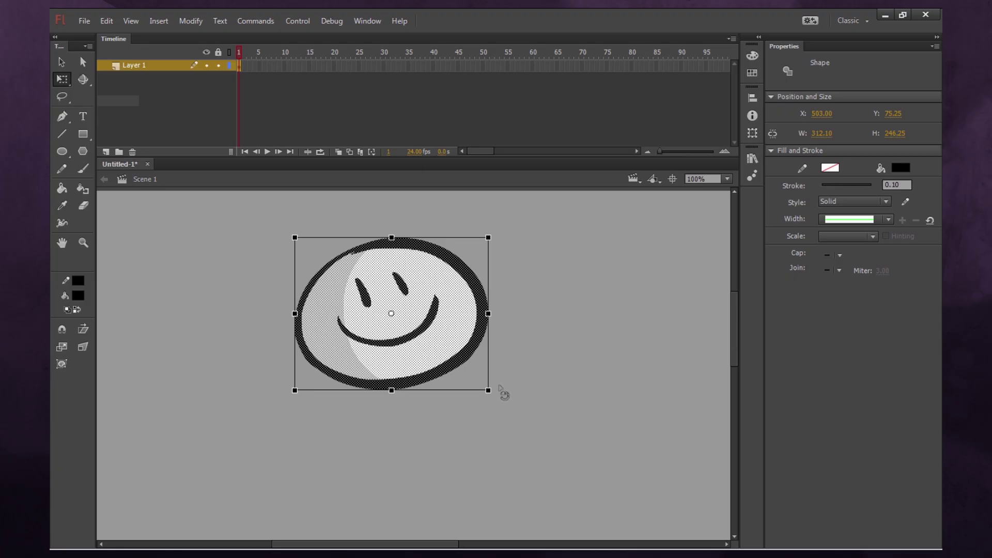
{"action": "left_click_drag", "start_coordinate": [499, 386], "coordinate": [521, 391]}
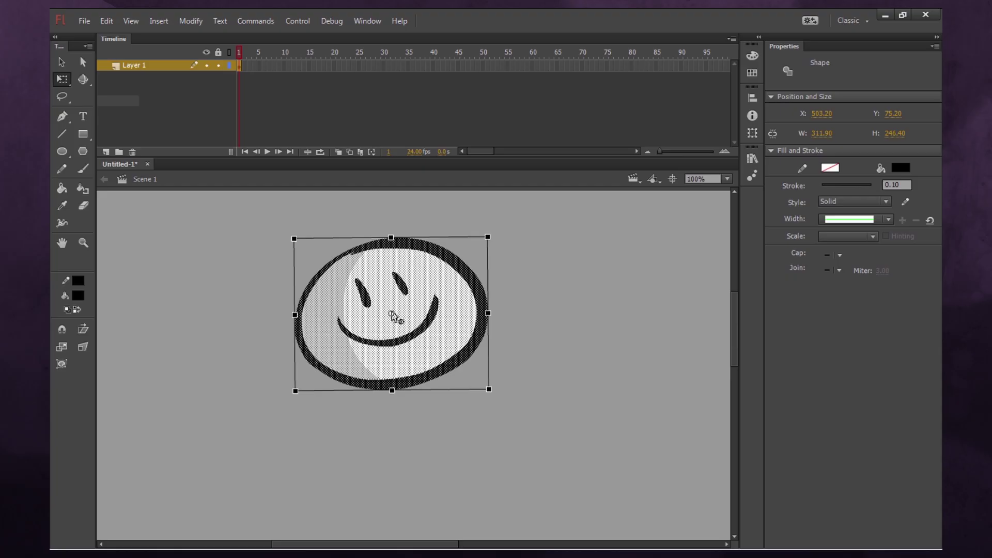
{"action": "left_click_drag", "start_coordinate": [396, 315], "coordinate": [306, 322]}
{"action": "left_click_drag", "start_coordinate": [496, 403], "coordinate": [549, 417]}
{"action": "left_click_drag", "start_coordinate": [490, 237], "coordinate": [453, 251]}
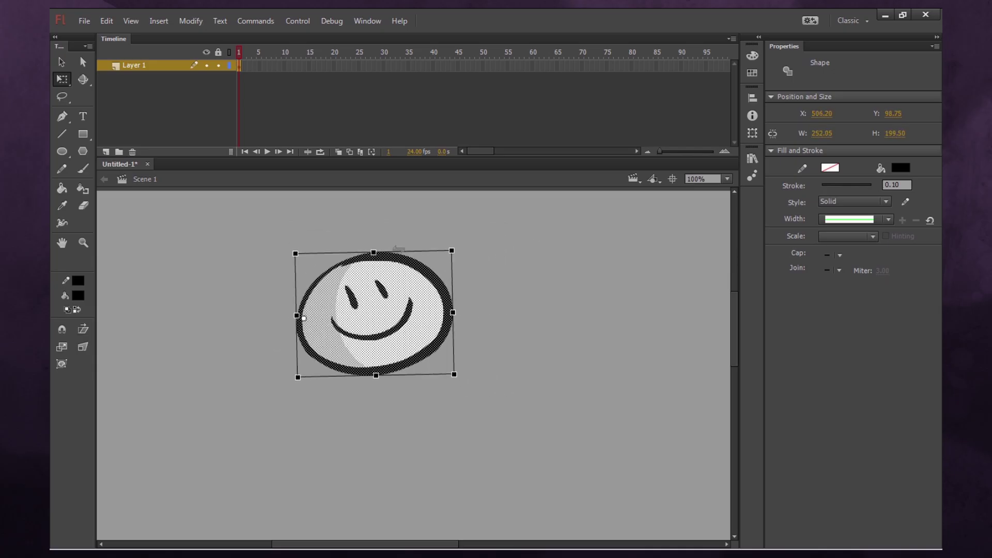
{"action": "left_click_drag", "start_coordinate": [304, 318], "coordinate": [371, 316]}
{"action": "left_click_drag", "start_coordinate": [420, 251], "coordinate": [470, 298]}
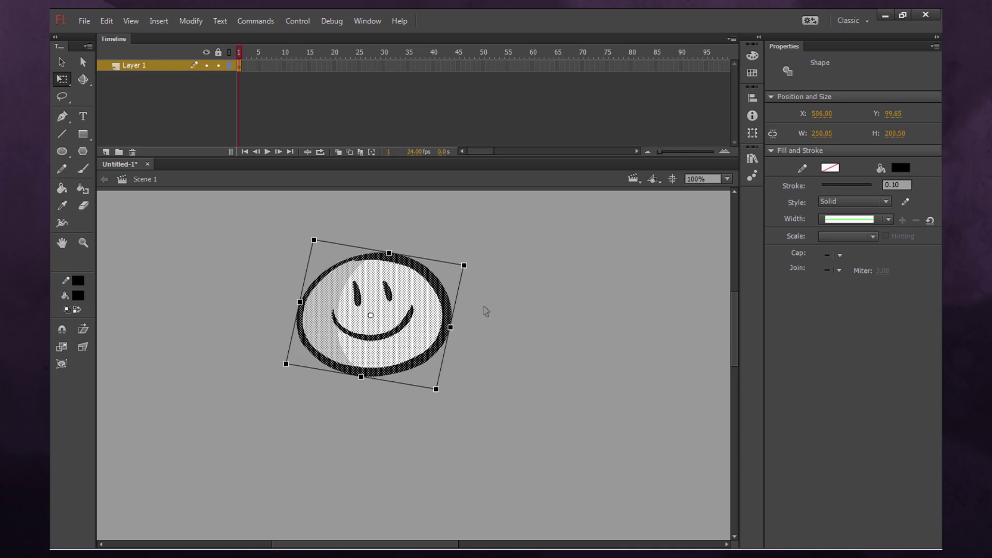
Marquee-select the reshaped smiley and delete it.
{"action": "key", "text": "v"}
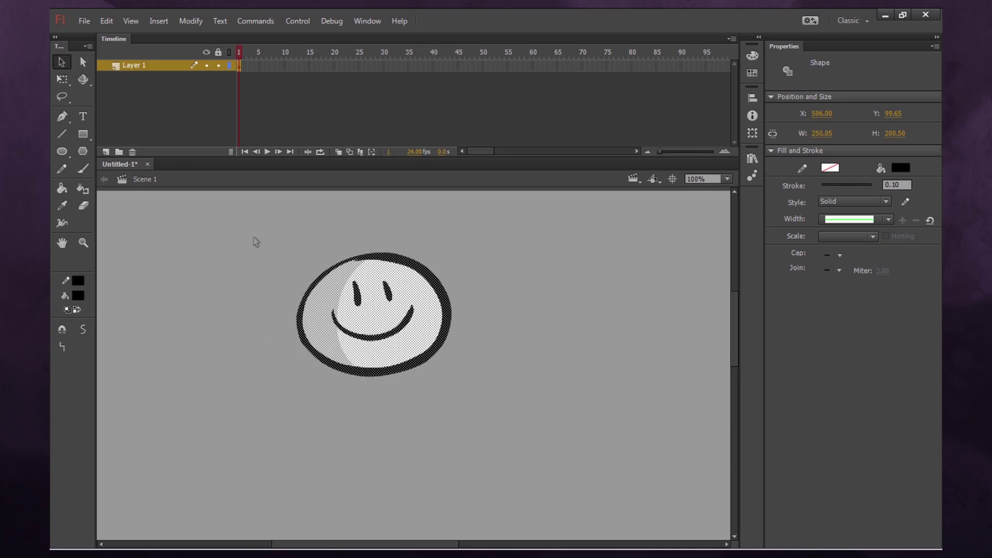
{"action": "left_click_drag", "start_coordinate": [189, 222], "coordinate": [551, 422]}
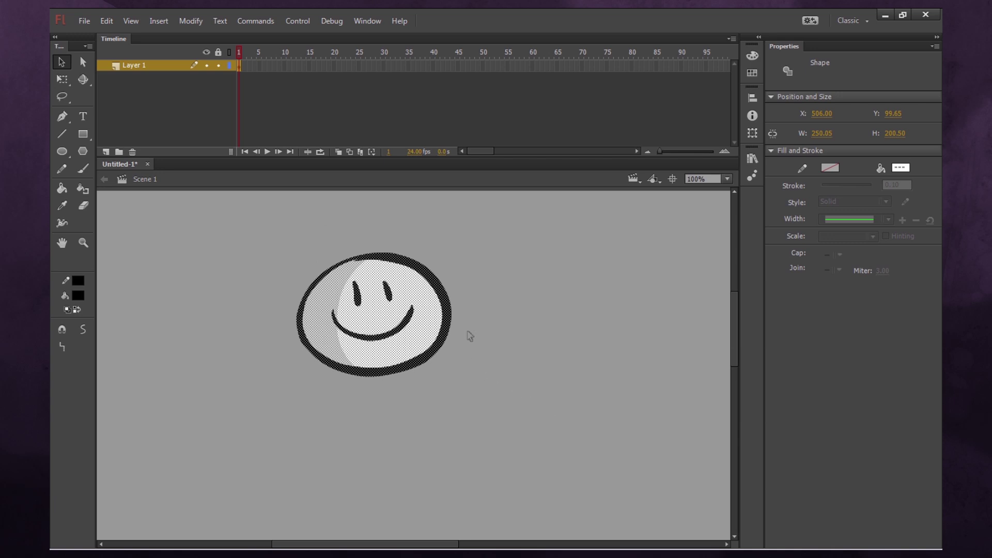
{"action": "key", "text": "Delete"}
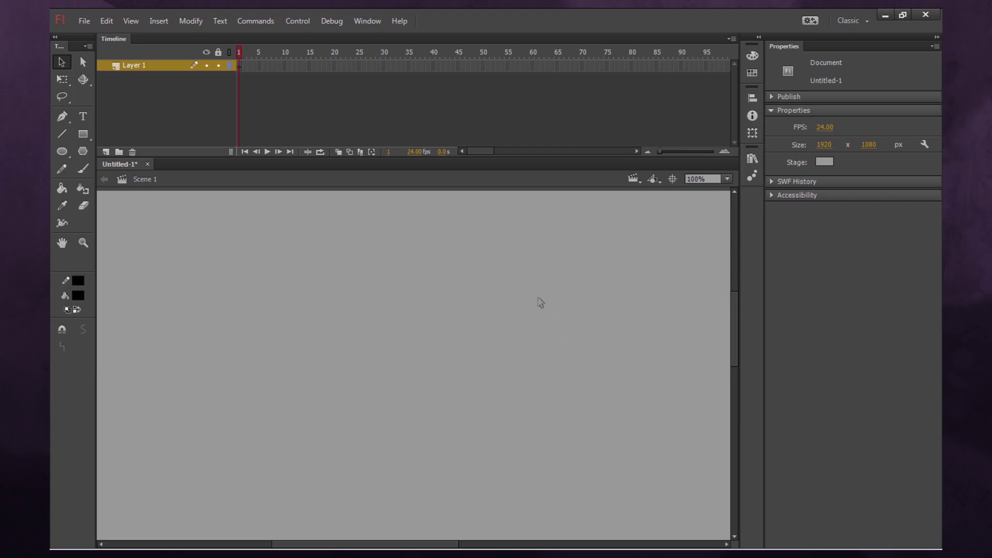
Zoom to Show Frame, then zoom out one more level.
{"action": "left_click", "coordinate": [728, 179]}
{"action": "left_click", "coordinate": [721, 213]}
{"action": "left_click", "coordinate": [728, 178]}
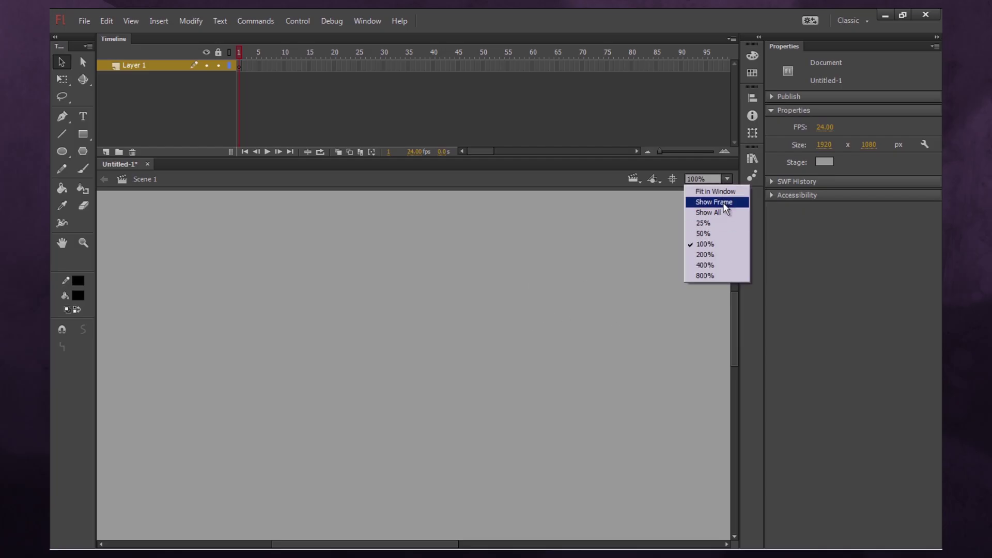
{"action": "left_click", "coordinate": [722, 200]}
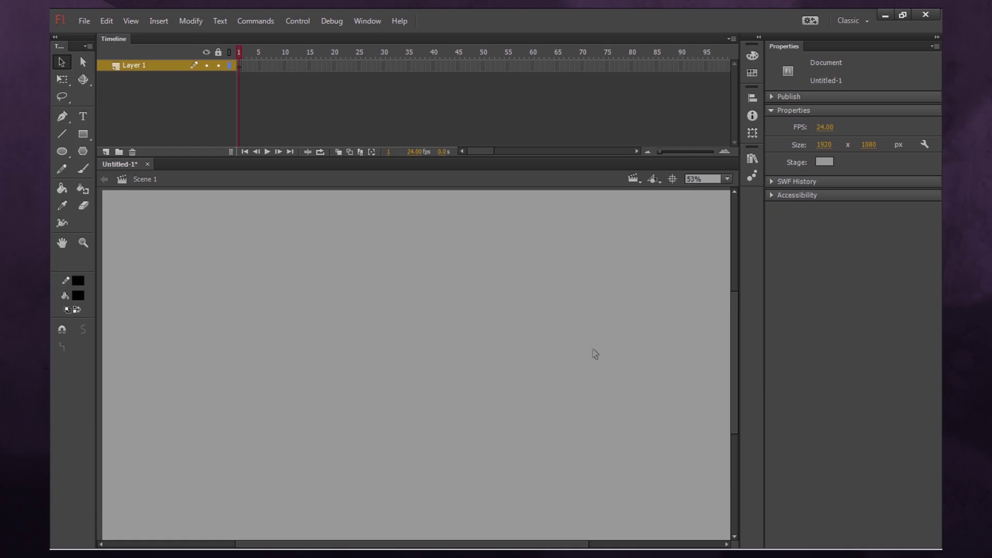
{"action": "key", "text": "ctrl+minus"}
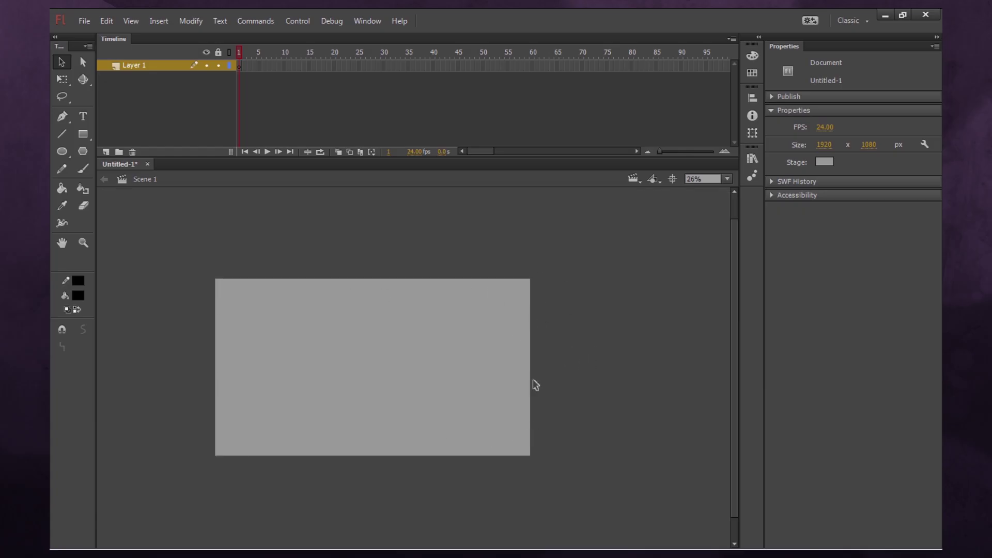
{"action": "key", "text": "b"}
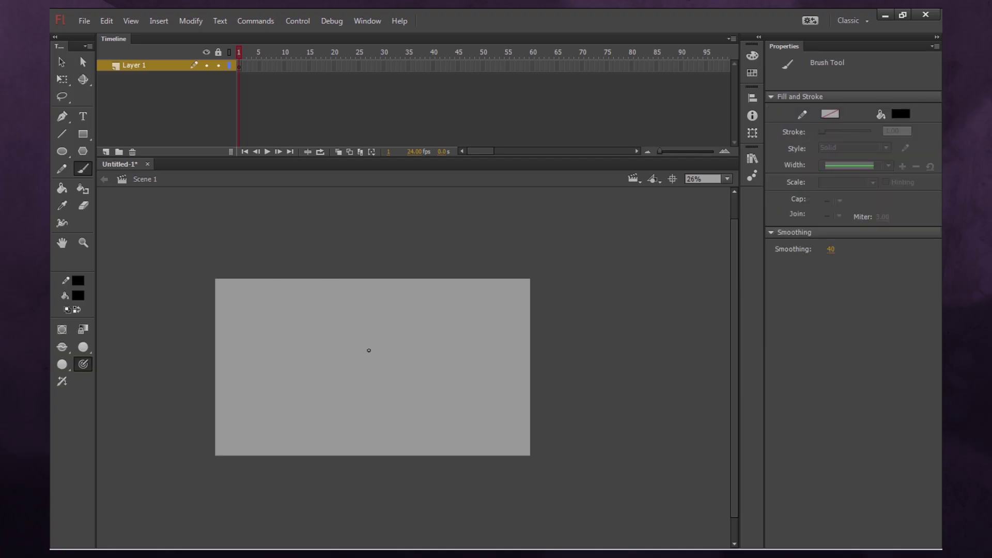
{"action": "mouse_move", "coordinate": [368, 350]}
{"action": "left_mouse_down"}
{"action": "mouse_move", "coordinate": [380, 348]}
{"action": "mouse_move", "coordinate": [371, 418]}
{"action": "mouse_move", "coordinate": [390, 384]}
{"action": "left_mouse_up"}
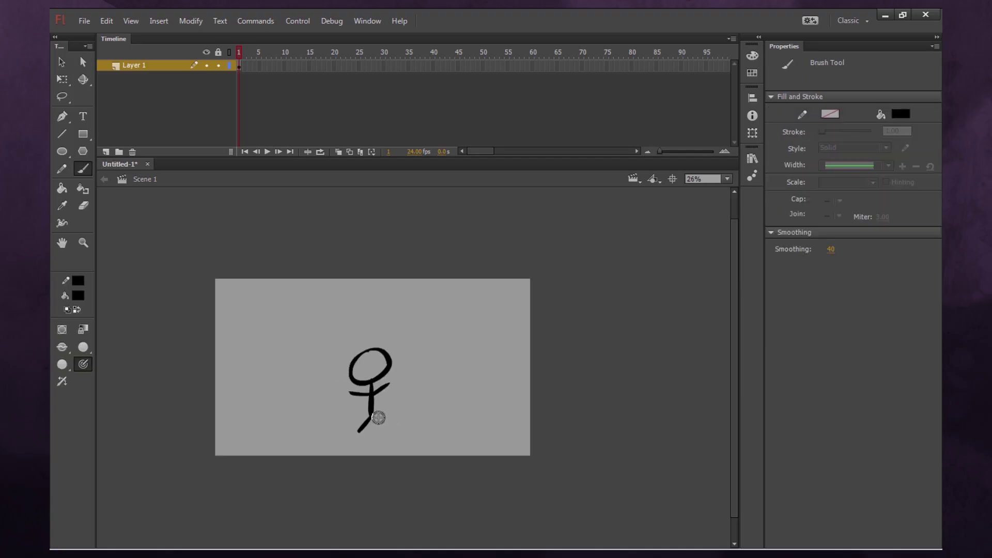
{"action": "left_click_drag", "start_coordinate": [358, 432], "coordinate": [388, 437]}
{"action": "mouse_move", "coordinate": [588, 342]}
{"action": "left_mouse_down"}
{"action": "mouse_move", "coordinate": [565, 355]}
{"action": "mouse_move", "coordinate": [579, 344]}
{"action": "left_mouse_up"}
{"action": "mouse_move", "coordinate": [588, 379]}
{"action": "left_mouse_down"}
{"action": "mouse_move", "coordinate": [592, 425]}
{"action": "mouse_move", "coordinate": [609, 380]}
{"action": "left_mouse_up"}
{"action": "left_click_drag", "start_coordinate": [567, 444], "coordinate": [622, 440]}
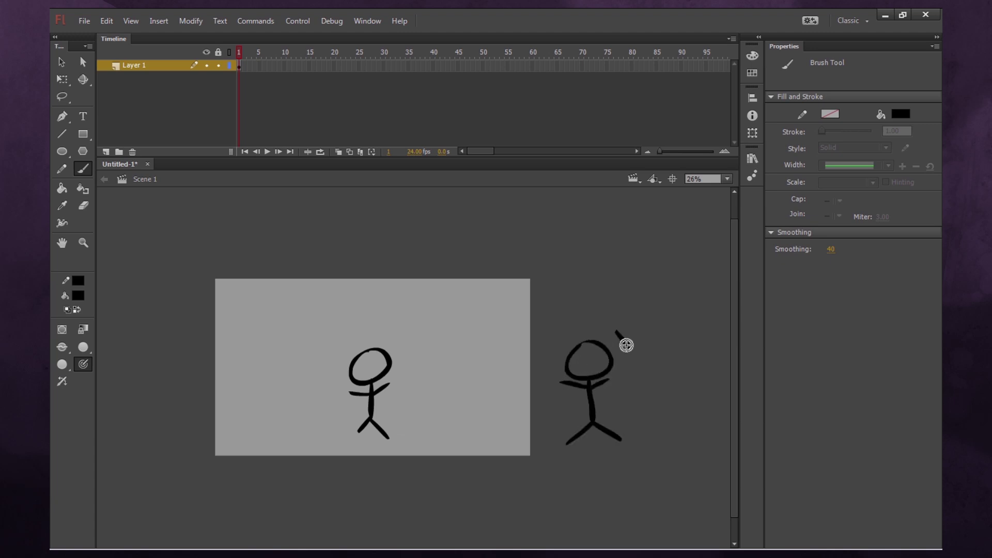
{"action": "left_click_drag", "start_coordinate": [616, 333], "coordinate": [630, 347]}
{"action": "left_click_drag", "start_coordinate": [632, 335], "coordinate": [618, 347]}
{"action": "left_click_drag", "start_coordinate": [396, 343], "coordinate": [415, 334]}
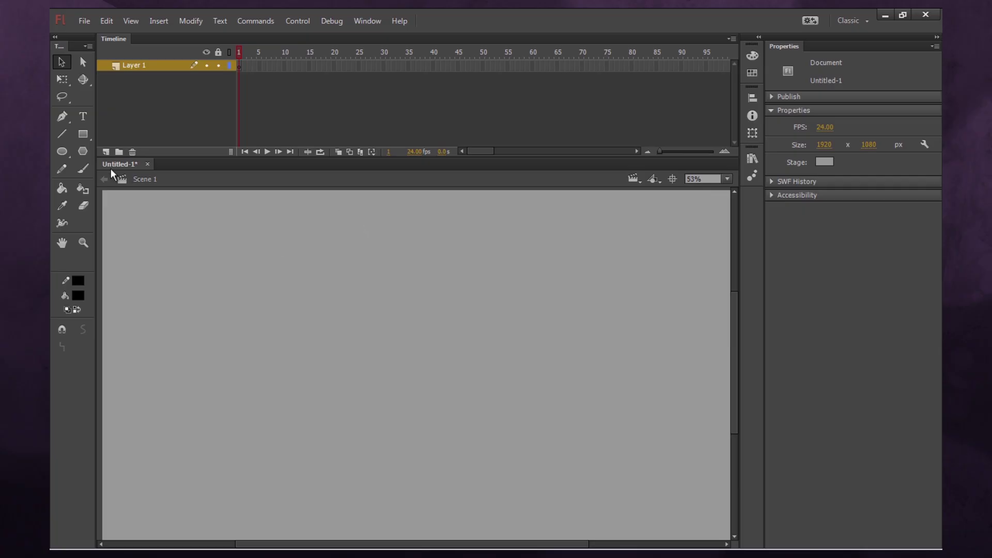
Take the Rectangle tool with the Color panel open and sketch the banner poles.
{"action": "key", "text": "r"}
{"action": "key", "text": "ctrl+shift+F9"}
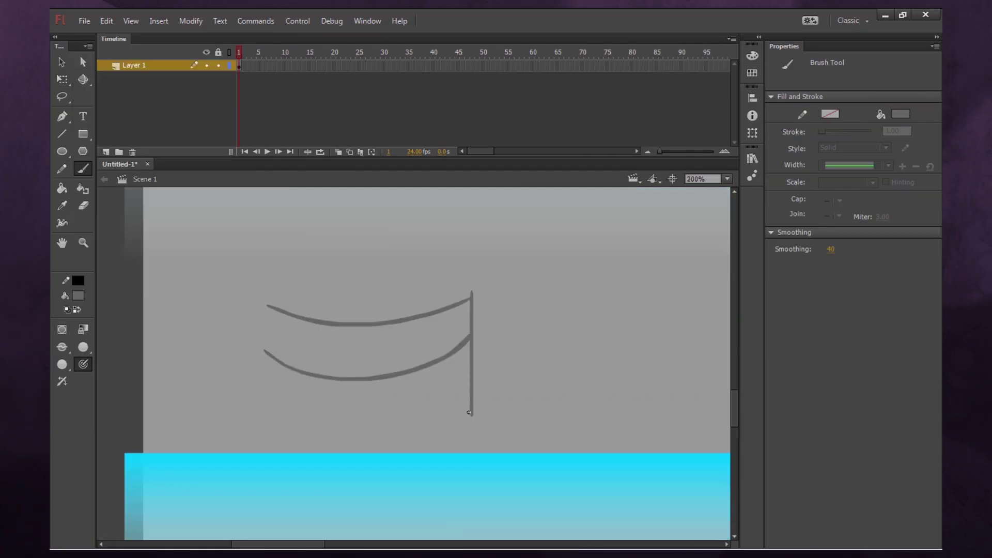
{"action": "left_click_drag", "start_coordinate": [329, 337], "coordinate": [329, 363]}
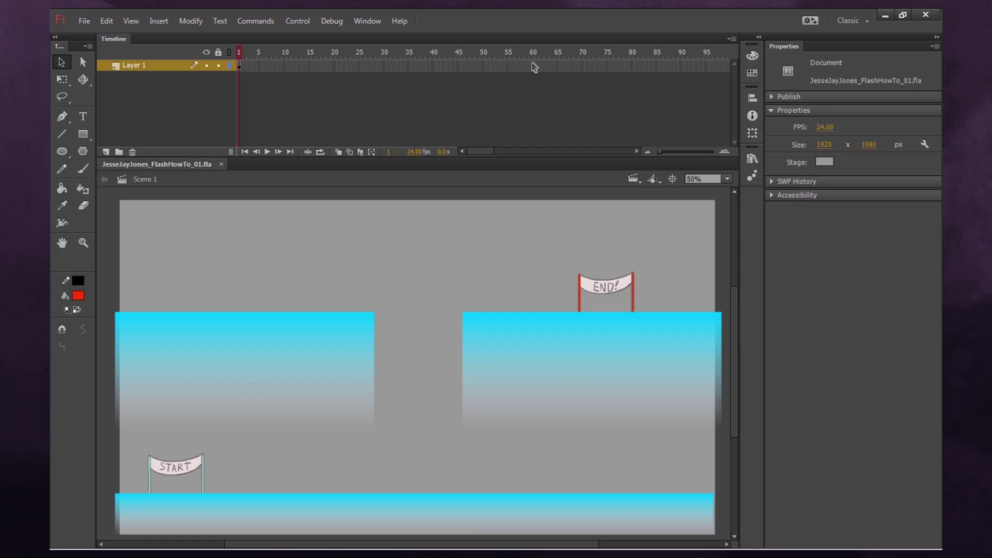
Rename Layer 1 in the Timeline to 'BG'.
{"action": "left_click", "coordinate": [368, 21]}
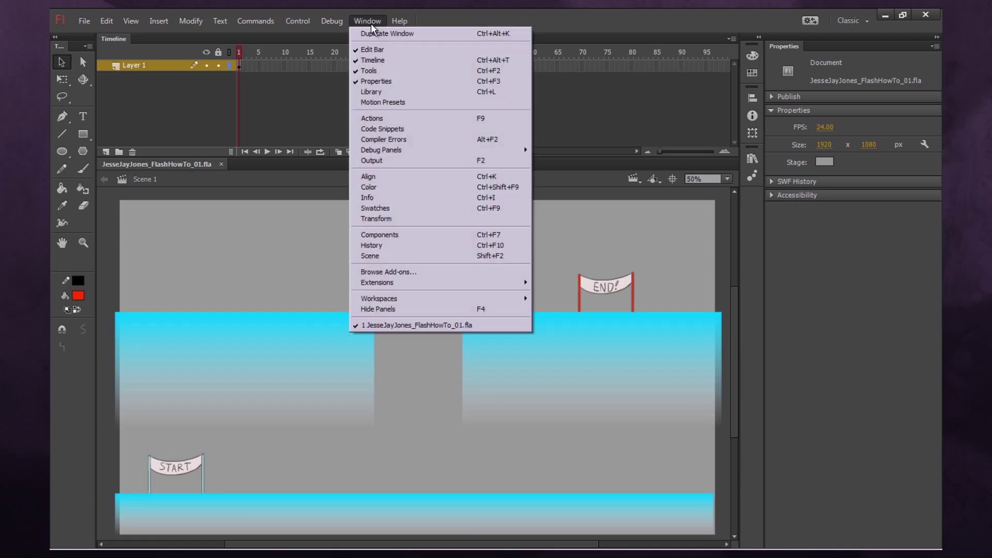
{"action": "left_click", "coordinate": [272, 93]}
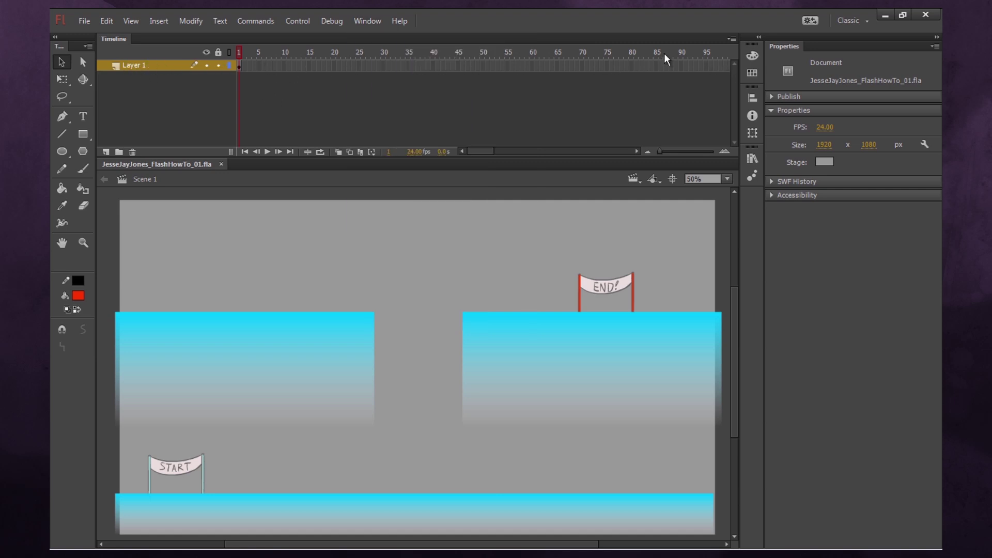
{"action": "left_click_drag", "start_coordinate": [483, 150], "coordinate": [686, 139]}
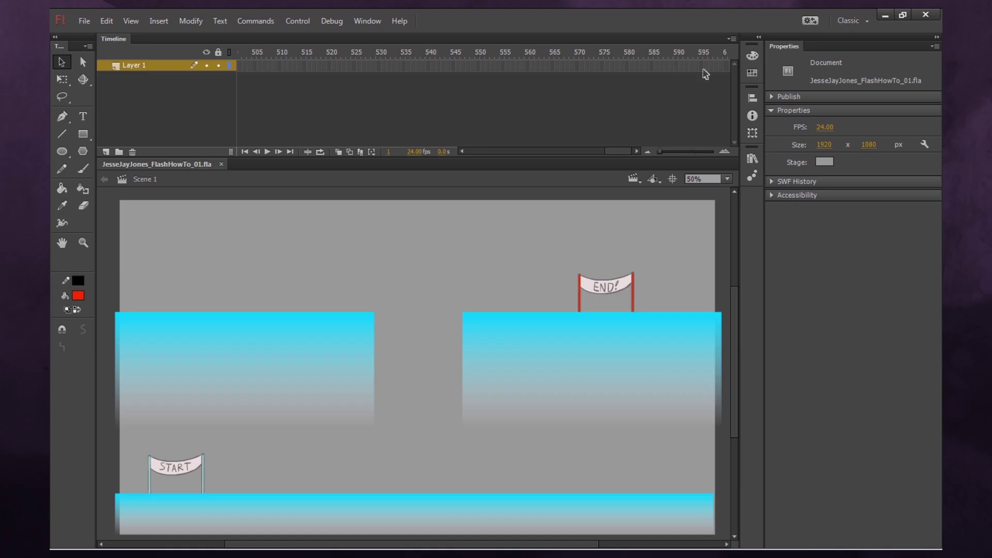
{"action": "left_click_drag", "start_coordinate": [620, 151], "coordinate": [463, 151]}
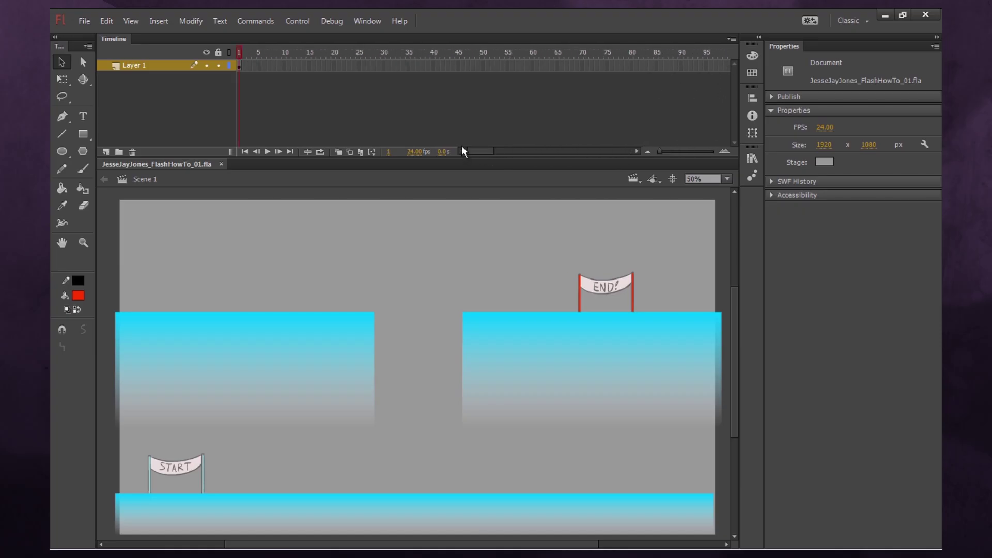
{"action": "double_click", "coordinate": [136, 66]}
{"action": "type", "text": "BG"}
{"action": "key", "text": "Return"}
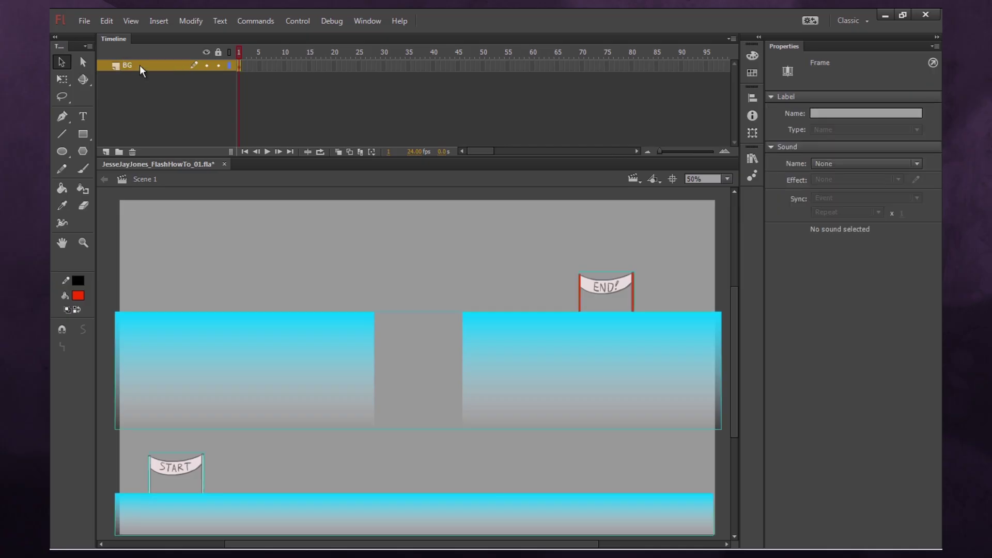
Add a new layer above BG and name it 'Stick'.
{"action": "left_click", "coordinate": [106, 151]}
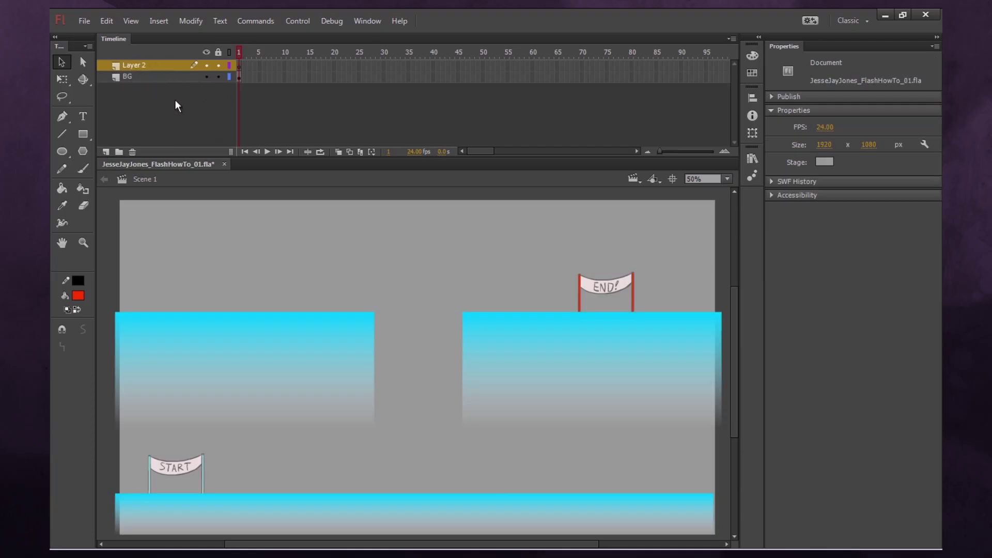
{"action": "double_click", "coordinate": [135, 65]}
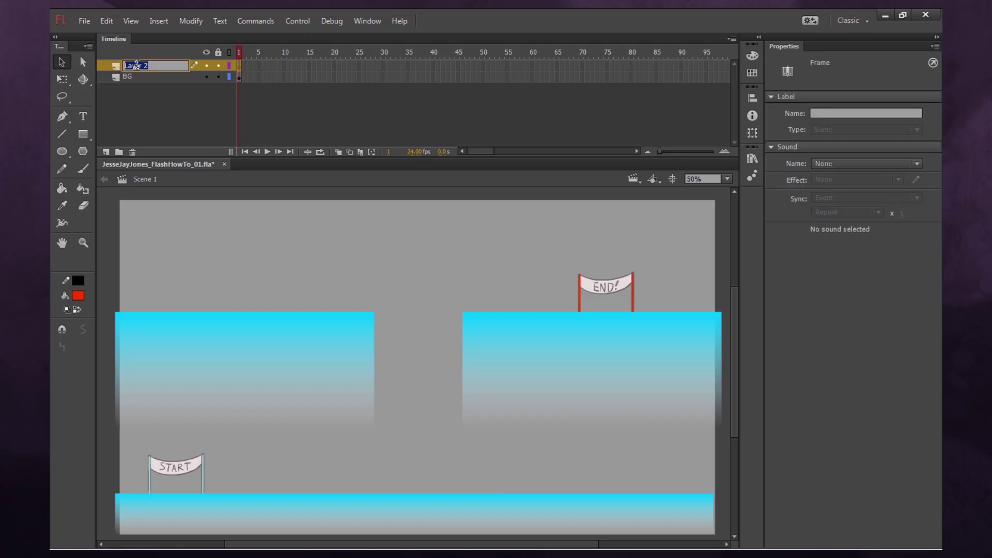
{"action": "type", "text": "S"}
{"action": "key", "text": "Return"}
At 100% zoom, brush a black stick figure beside the START platform.
{"action": "left_click", "coordinate": [83, 169]}
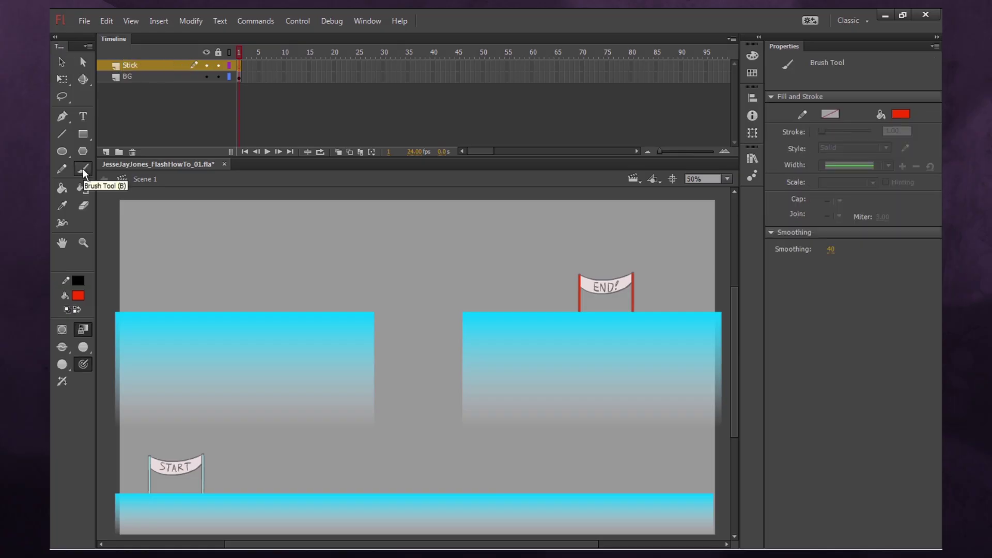
{"action": "left_click", "coordinate": [78, 295]}
{"action": "left_click", "coordinate": [127, 76]}
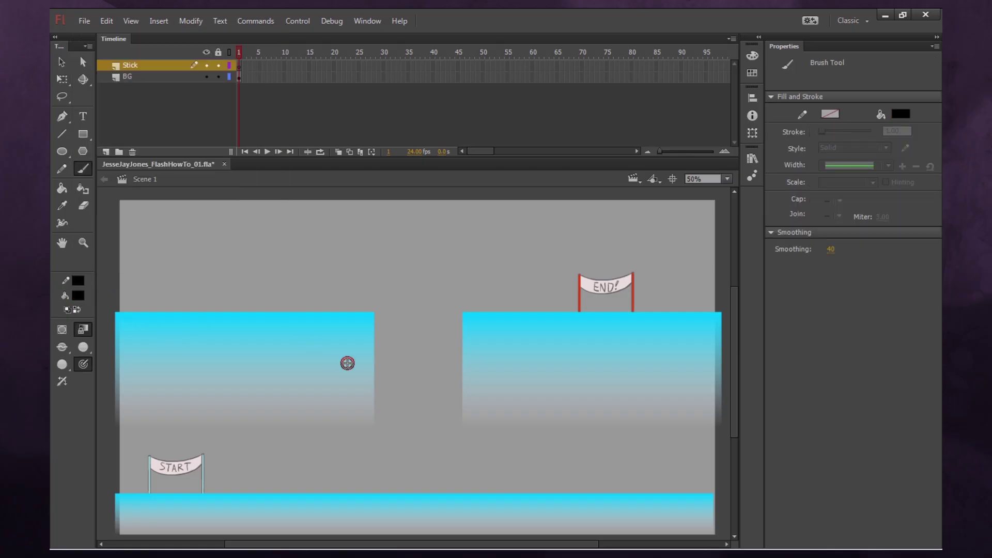
{"action": "key", "text": "ctrl+="}
{"action": "left_click_drag", "start_coordinate": [525, 278], "coordinate": [606, 305]}
{"action": "mouse_move", "coordinate": [326, 336]}
{"action": "left_mouse_down"}
{"action": "mouse_move", "coordinate": [324, 370]}
{"action": "mouse_move", "coordinate": [300, 361]}
{"action": "left_mouse_up"}
{"action": "mouse_move", "coordinate": [325, 349]}
{"action": "left_mouse_down"}
{"action": "mouse_move", "coordinate": [350, 365]}
{"action": "mouse_move", "coordinate": [302, 399]}
{"action": "left_mouse_up"}
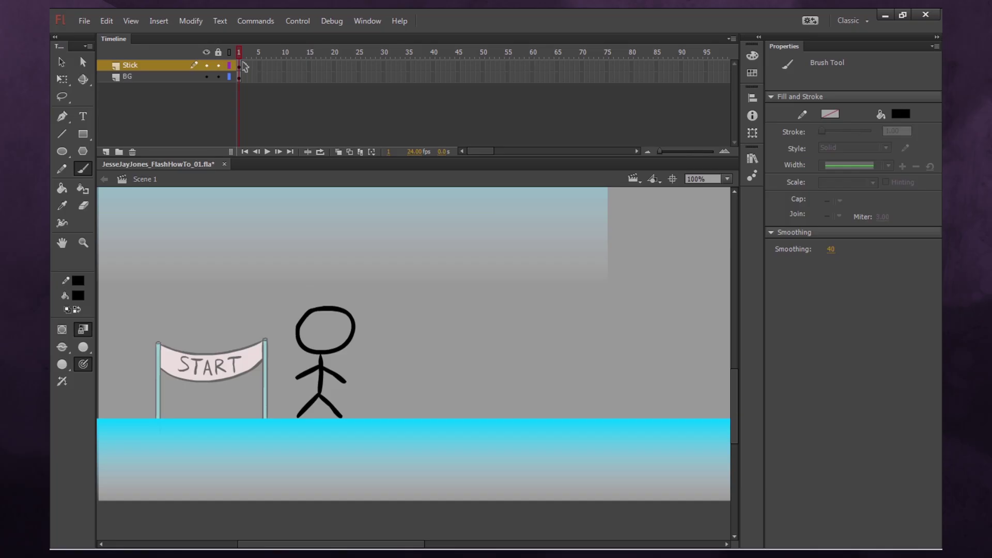
Insert a blank keyframe at frame 2 of the Stick layer and step forward to it.
{"action": "right_click", "coordinate": [246, 67]}
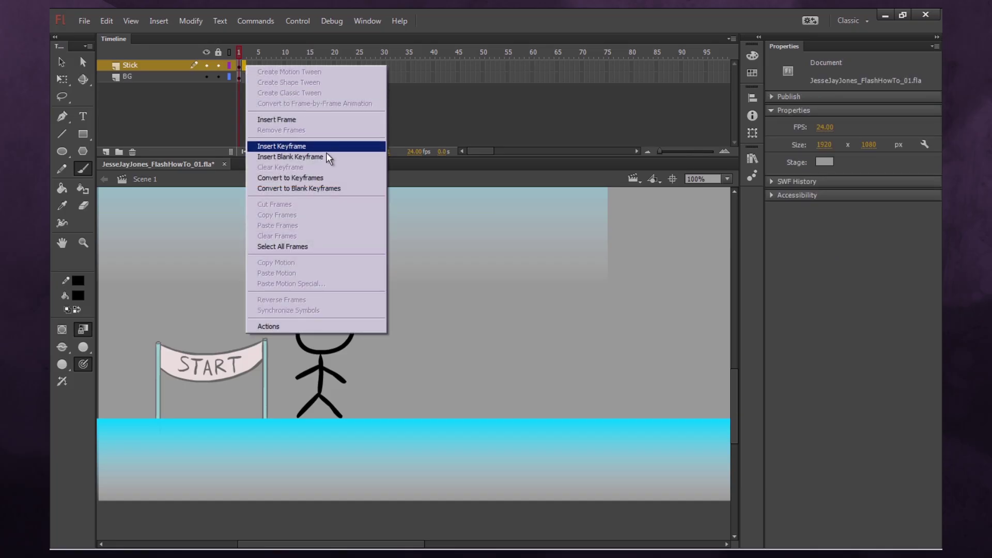
{"action": "left_click", "coordinate": [313, 157]}
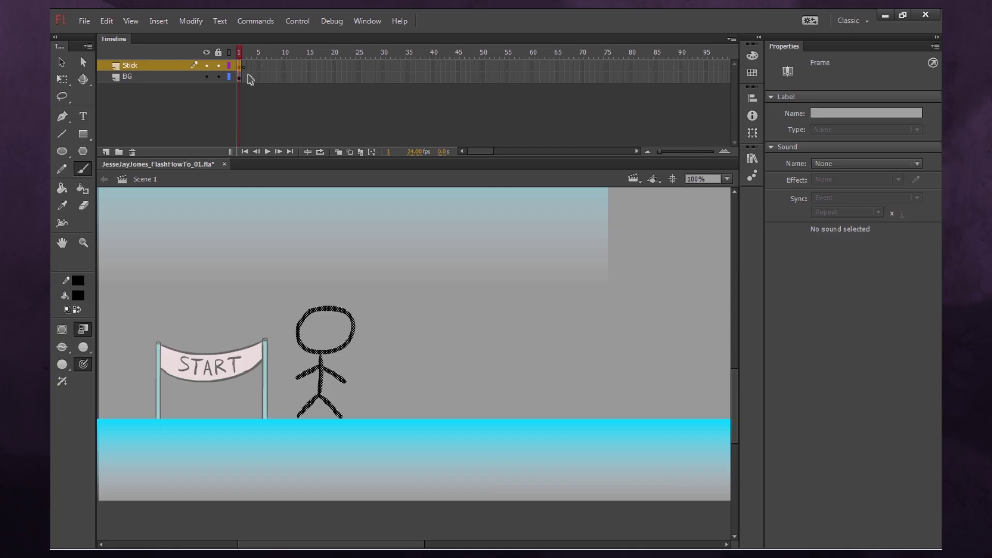
{"action": "key", "text": "."}
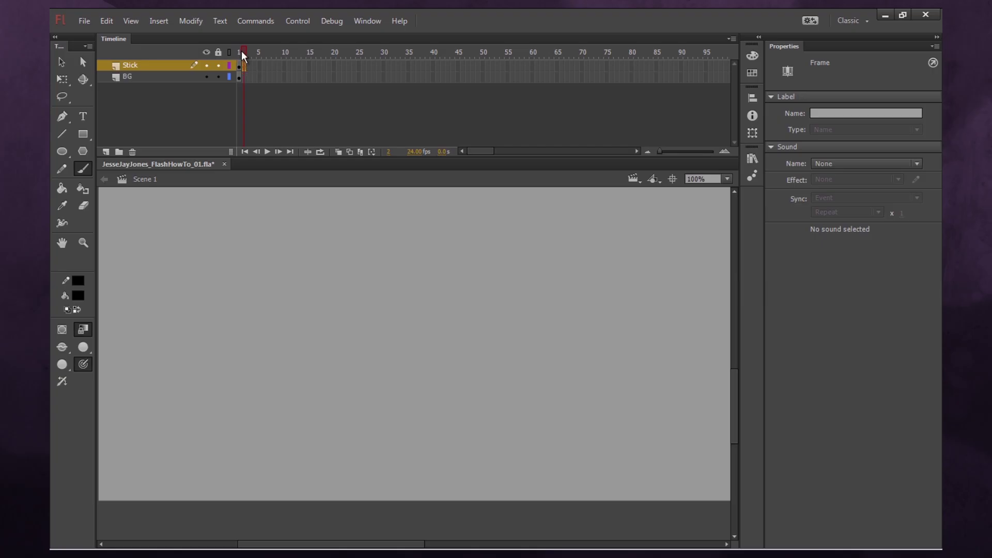
Extend the BG layer's frames from frame 2 through frame 90 with Insert Frame (F5).
{"action": "right_click", "coordinate": [244, 77]}
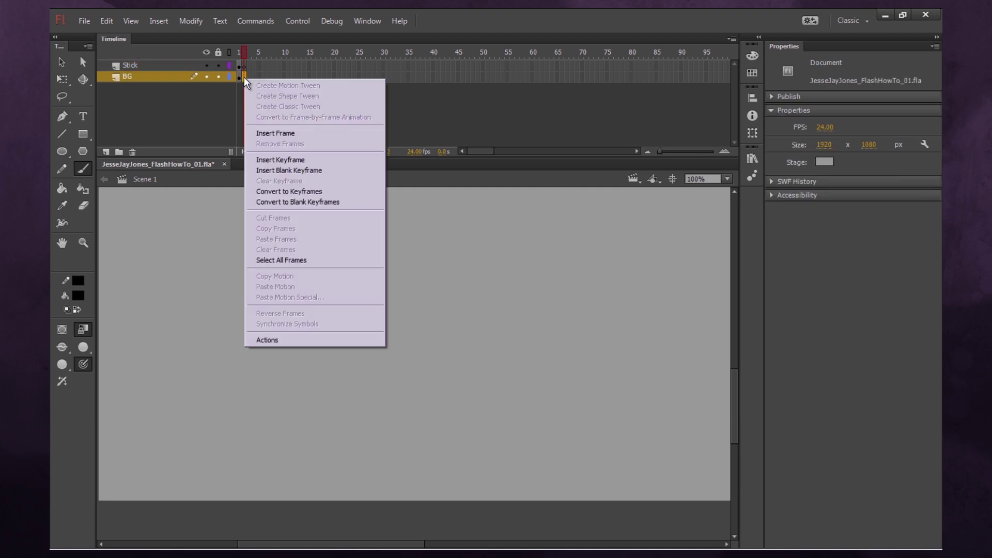
{"action": "left_click", "coordinate": [294, 135]}
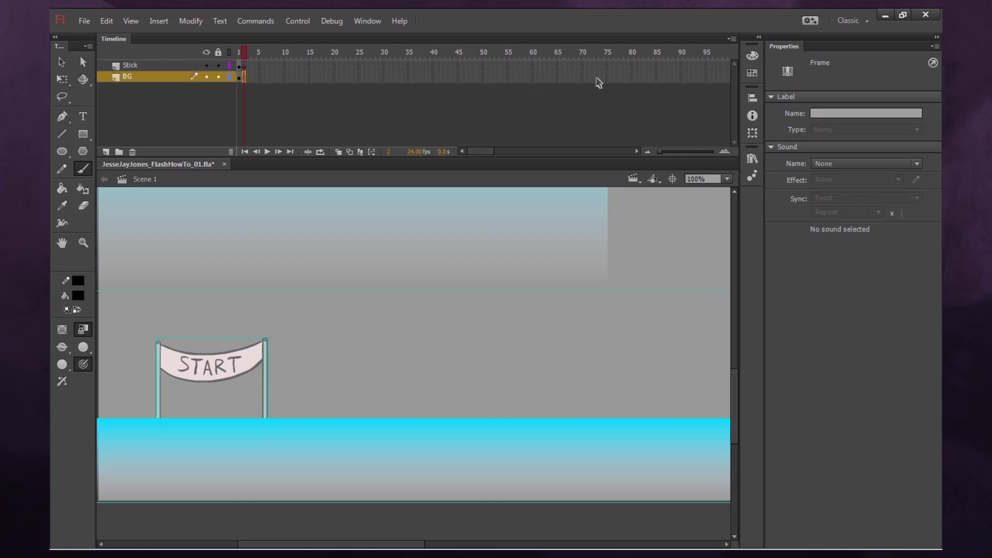
{"action": "right_click", "coordinate": [681, 78]}
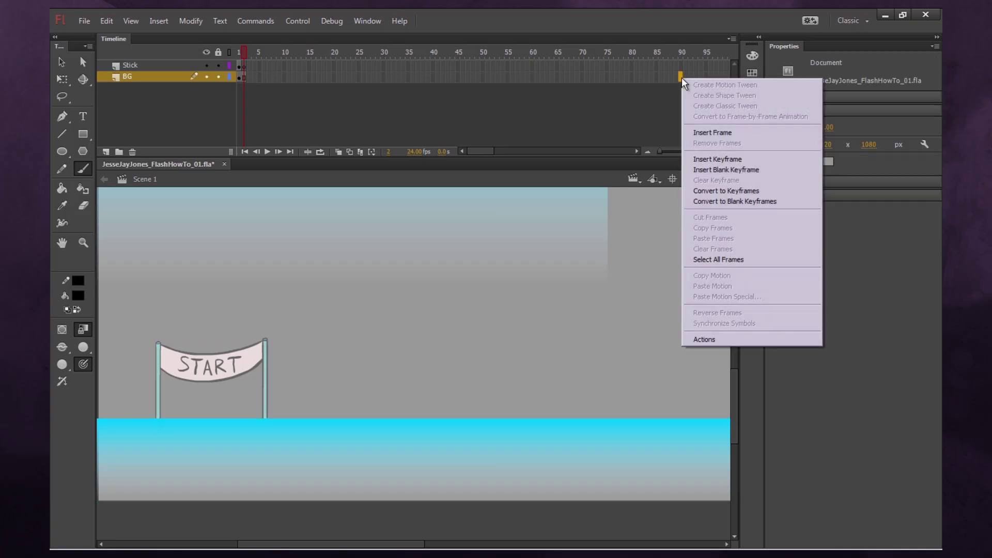
{"action": "left_click", "coordinate": [719, 133]}
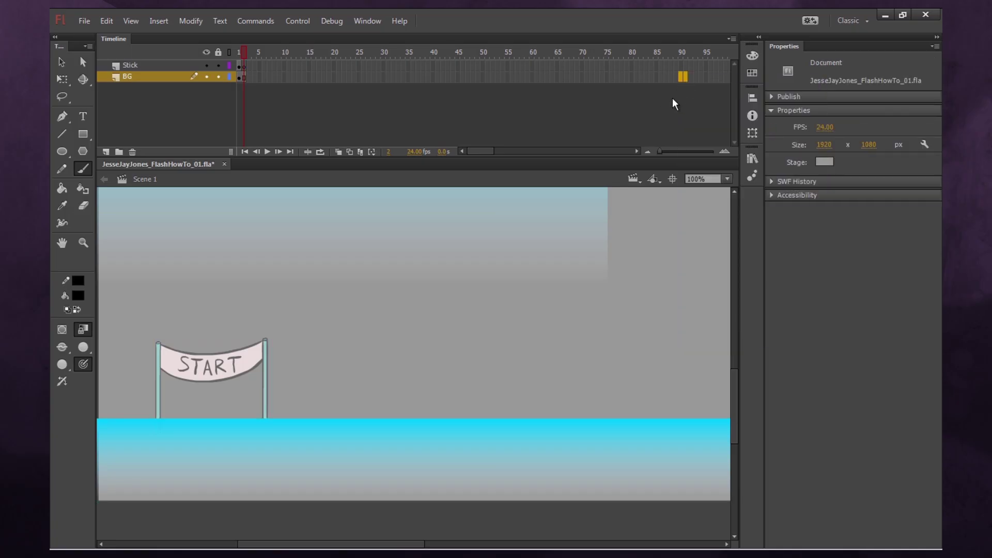
{"action": "left_click", "coordinate": [682, 77]}
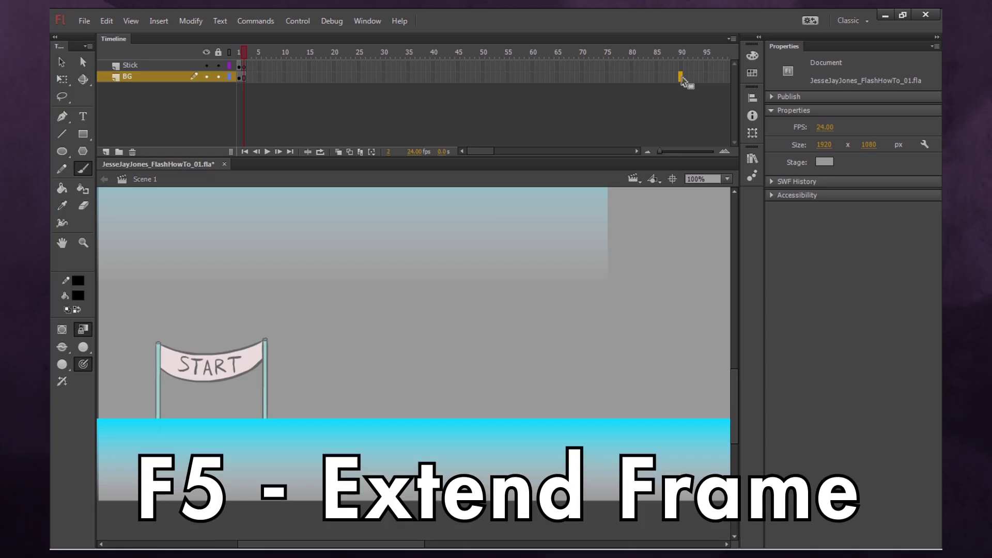
{"action": "key", "text": "F5"}
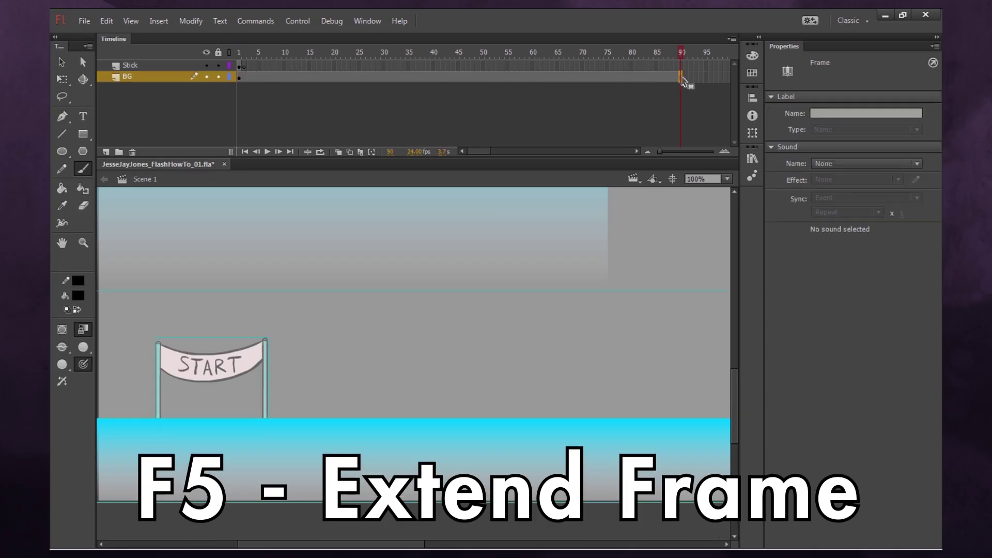
Scrub the playhead back to frame 1 and select frame 2 of the Stick layer.
{"action": "left_click_drag", "start_coordinate": [677, 52], "coordinate": [535, 83]}
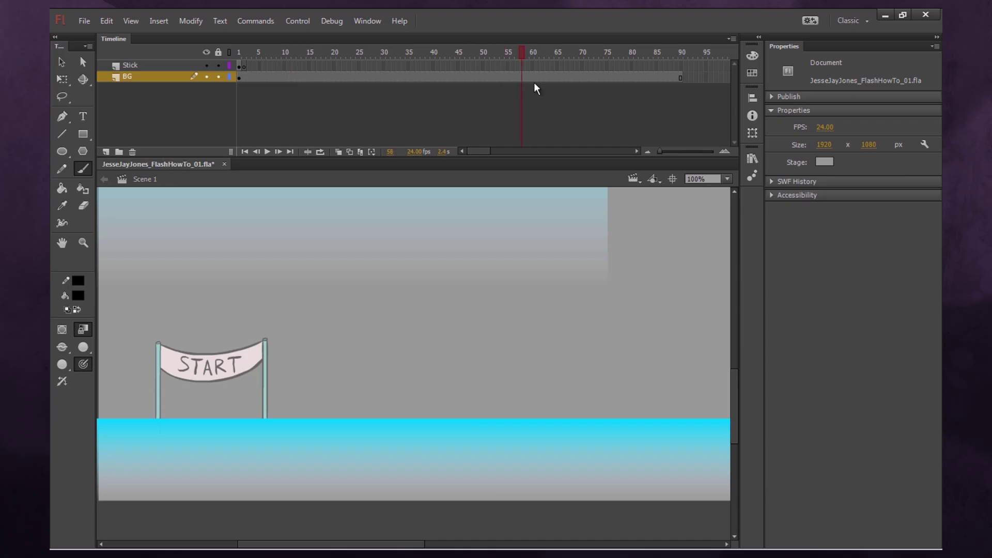
{"action": "left_click_drag", "start_coordinate": [354, 83], "coordinate": [241, 52]}
{"action": "left_click", "coordinate": [245, 66]}
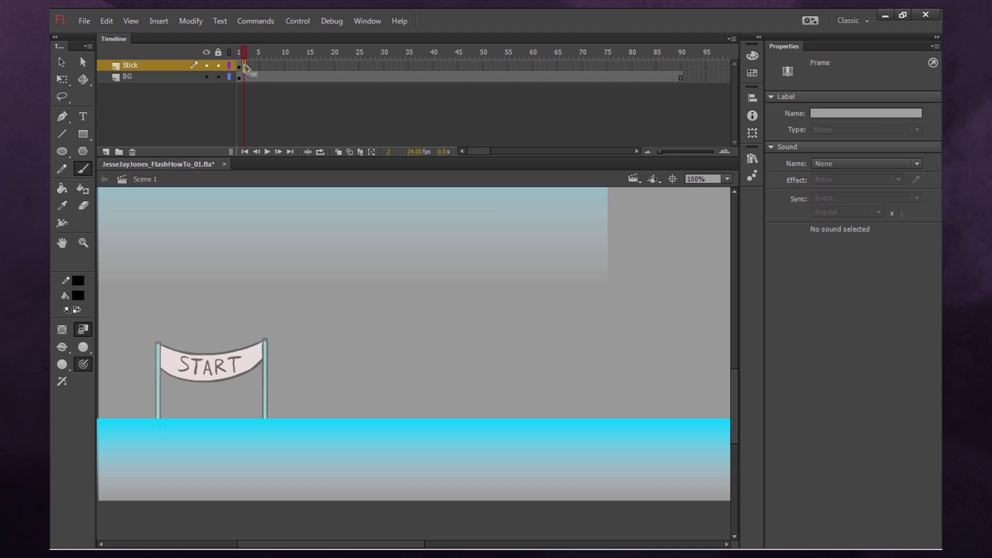
Enable onion skinning and widen the onion-skin markers to include earlier frames.
{"action": "left_click", "coordinate": [339, 153]}
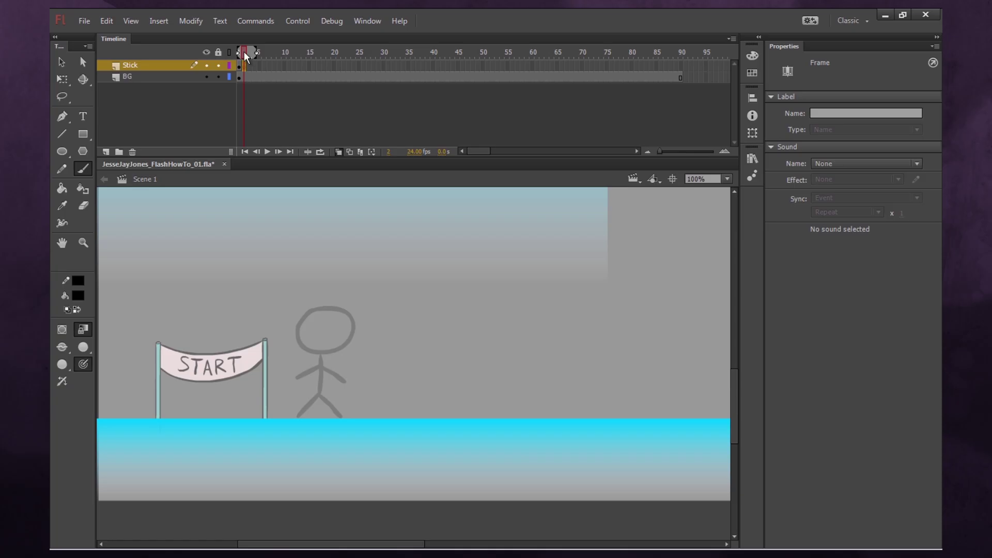
{"action": "left_click_drag", "start_coordinate": [246, 57], "coordinate": [293, 55]}
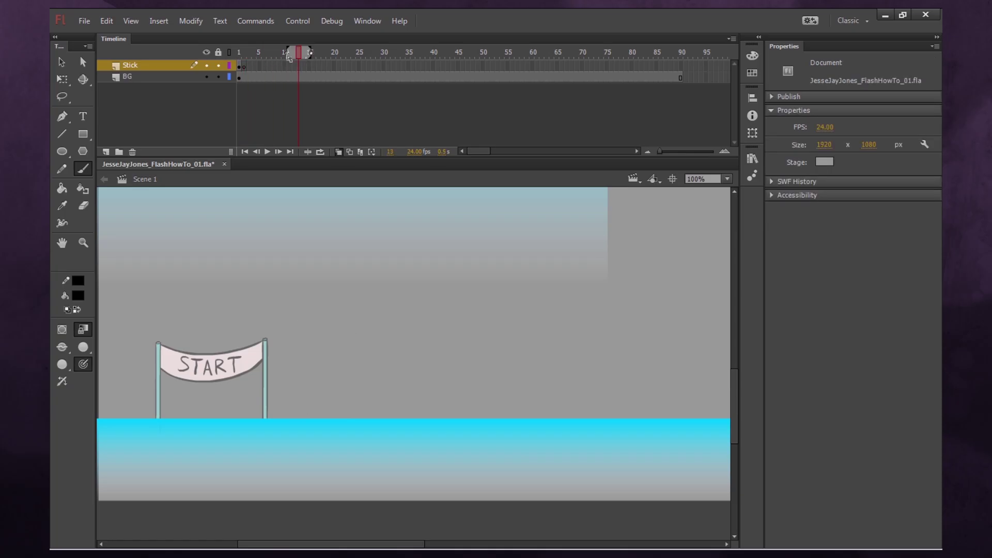
{"action": "left_click_drag", "start_coordinate": [300, 56], "coordinate": [248, 56]}
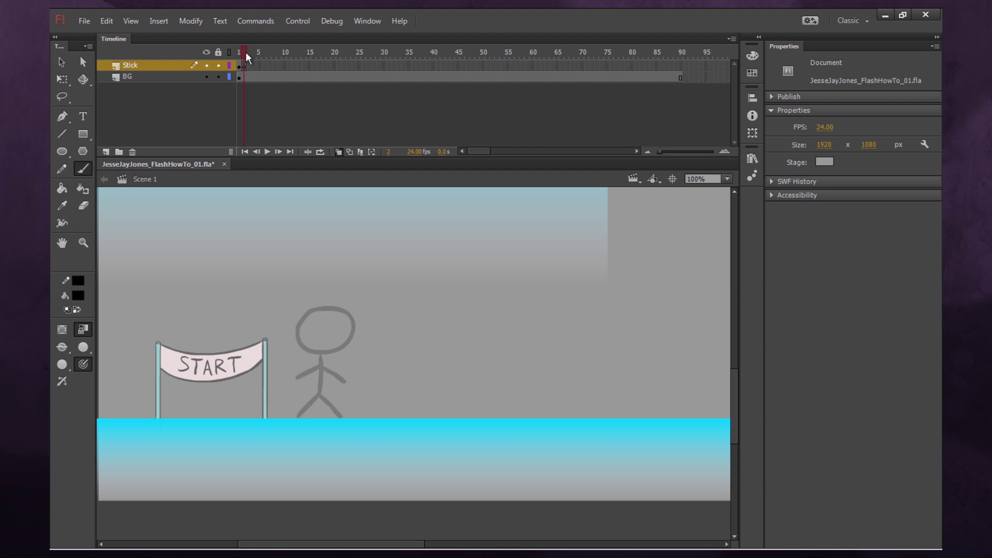
Brush the mid-stride running pose on Stick frame 2 and compare it with frame 1.
{"action": "left_click", "coordinate": [247, 68]}
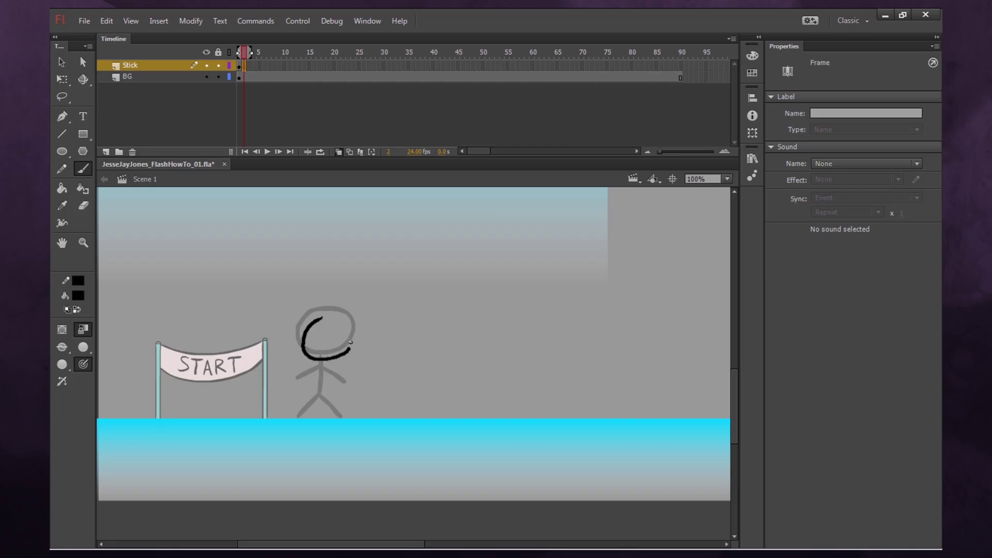
{"action": "left_click_drag", "start_coordinate": [326, 360], "coordinate": [302, 416]}
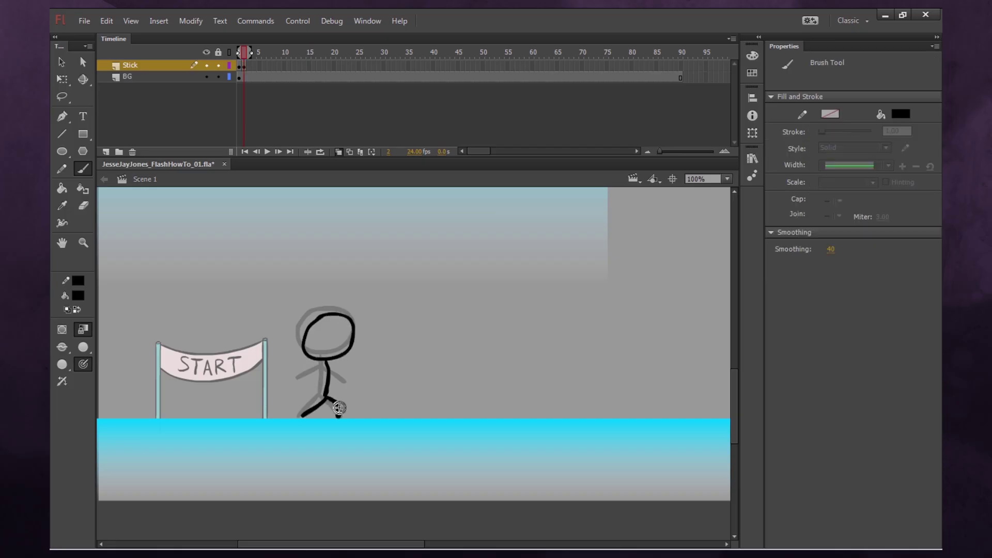
{"action": "left_click", "coordinate": [246, 61]}
{"action": "left_click_drag", "start_coordinate": [241, 57], "coordinate": [252, 60]}
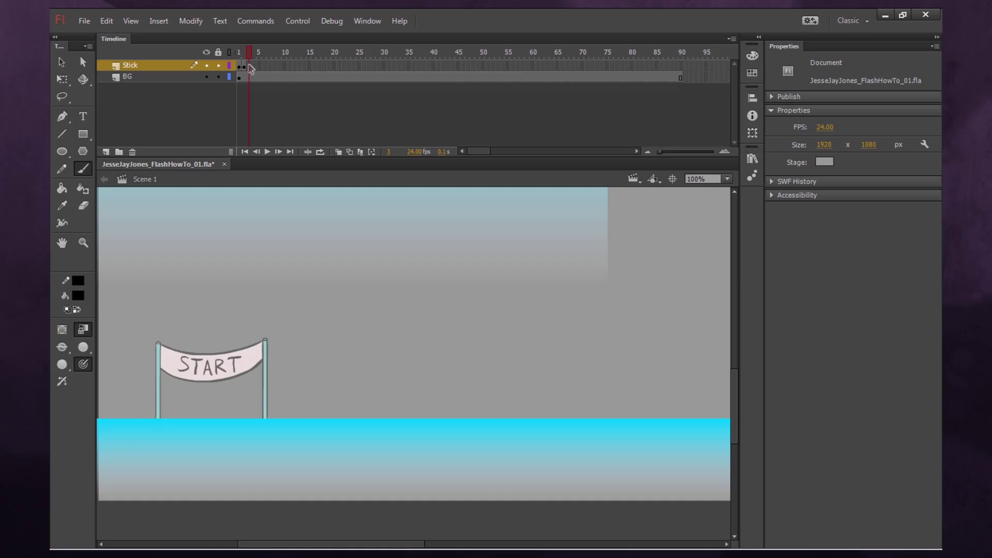
Add a blank keyframe at frame 3 and brush a new head, torso, legs and arms over the onion skin.
{"action": "right_click", "coordinate": [251, 67]}
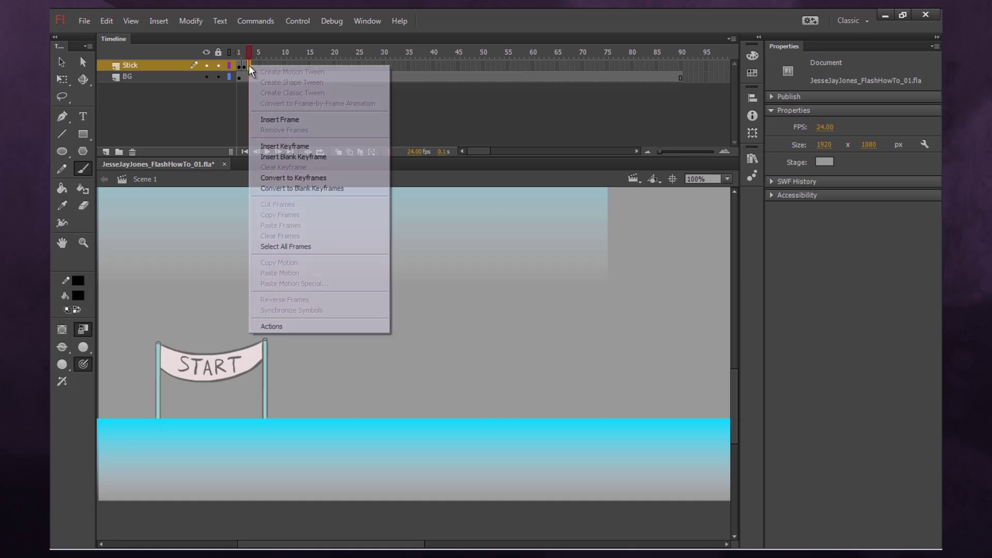
{"action": "left_click", "coordinate": [307, 157]}
{"action": "left_click", "coordinate": [339, 152]}
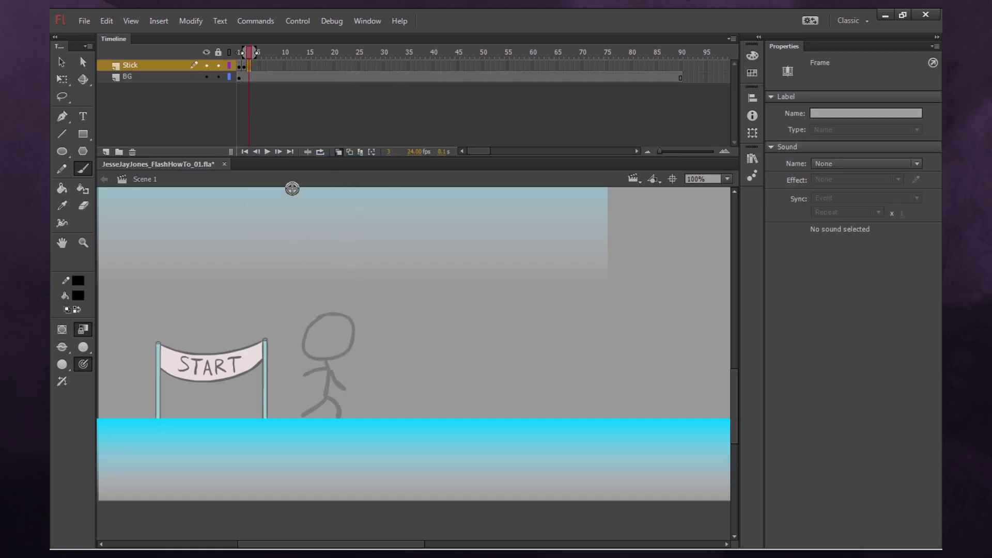
{"action": "left_click_drag", "start_coordinate": [242, 53], "coordinate": [238, 52]}
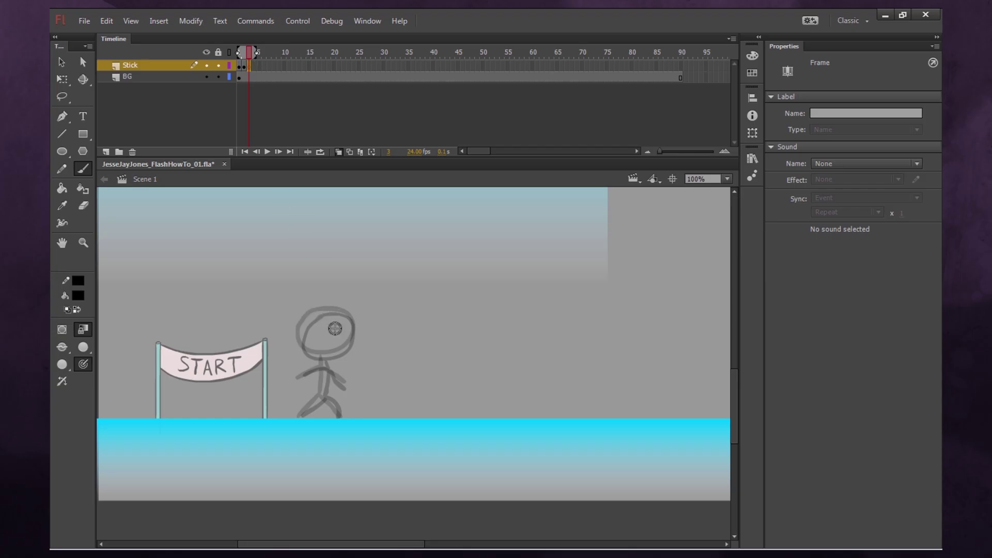
{"action": "mouse_move", "coordinate": [351, 321]}
{"action": "left_mouse_down"}
{"action": "mouse_move", "coordinate": [317, 338]}
{"action": "mouse_move", "coordinate": [319, 354]}
{"action": "mouse_move", "coordinate": [353, 353]}
{"action": "mouse_move", "coordinate": [359, 326]}
{"action": "left_mouse_up"}
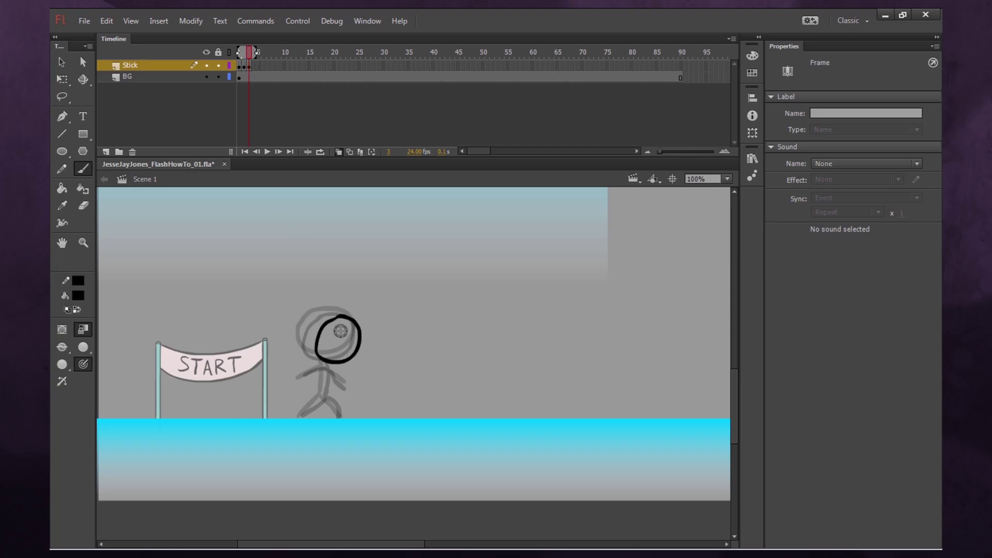
{"action": "mouse_move", "coordinate": [339, 362]}
{"action": "left_mouse_down"}
{"action": "mouse_move", "coordinate": [334, 397]}
{"action": "mouse_move", "coordinate": [302, 416]}
{"action": "mouse_move", "coordinate": [338, 418]}
{"action": "left_mouse_up"}
{"action": "mouse_move", "coordinate": [313, 371]}
{"action": "left_mouse_down"}
{"action": "mouse_move", "coordinate": [342, 370]}
{"action": "mouse_move", "coordinate": [361, 394]}
{"action": "left_mouse_up"}
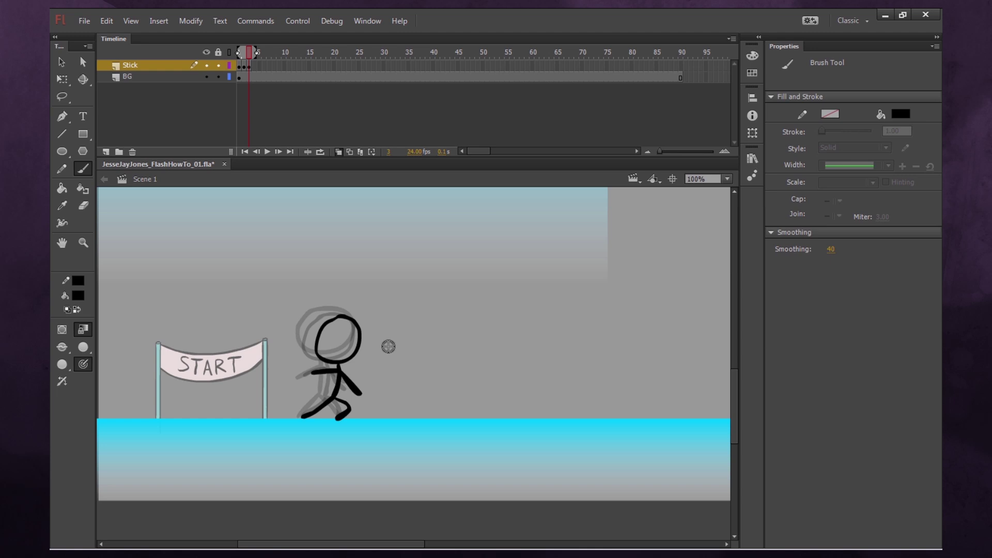
Add a blank keyframe at frame 4 and brush a new head circle over the onion skin.
{"action": "key", "text": "F7"}
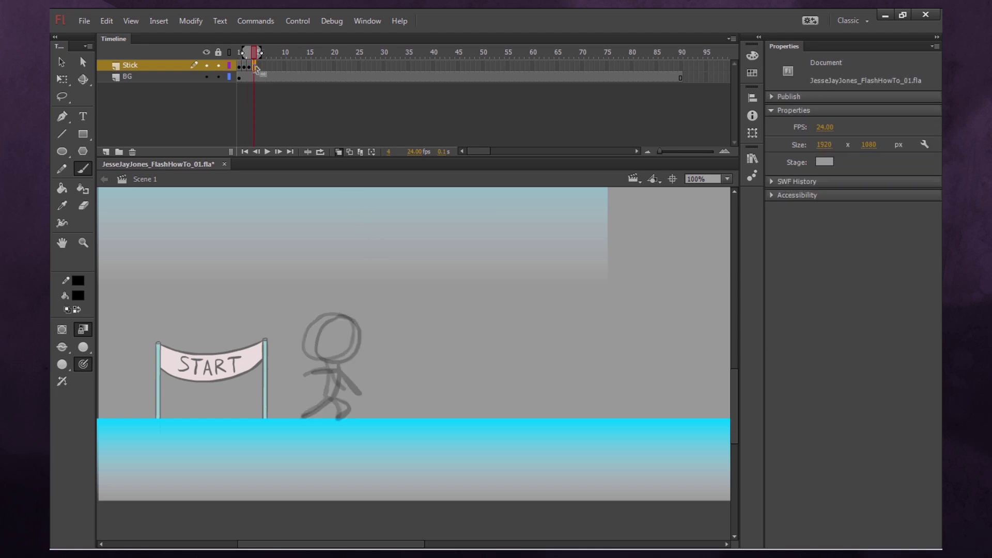
{"action": "left_click", "coordinate": [256, 66]}
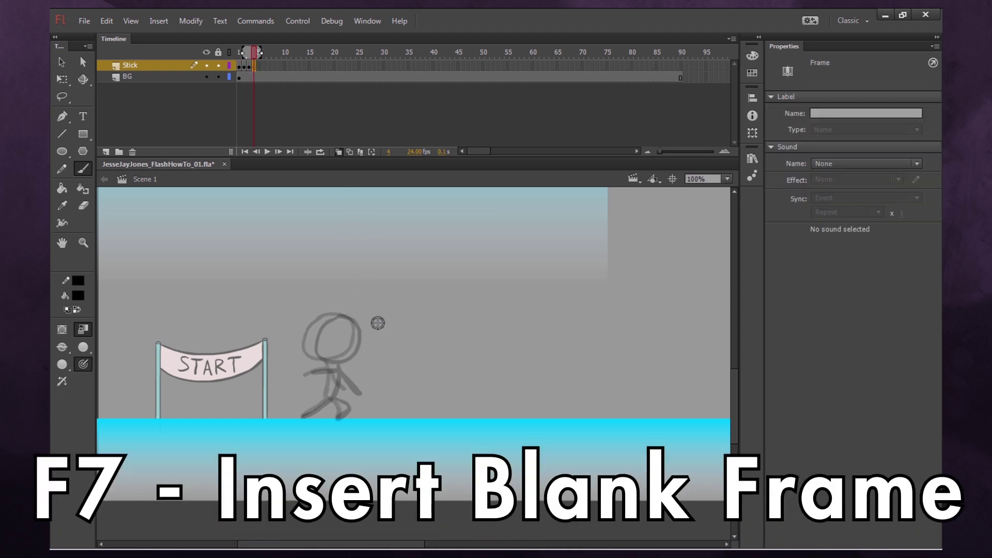
{"action": "mouse_move", "coordinate": [352, 322]}
{"action": "left_mouse_down"}
{"action": "mouse_move", "coordinate": [361, 355]}
{"action": "mouse_move", "coordinate": [332, 329]}
{"action": "mouse_move", "coordinate": [346, 369]}
{"action": "left_mouse_up"}
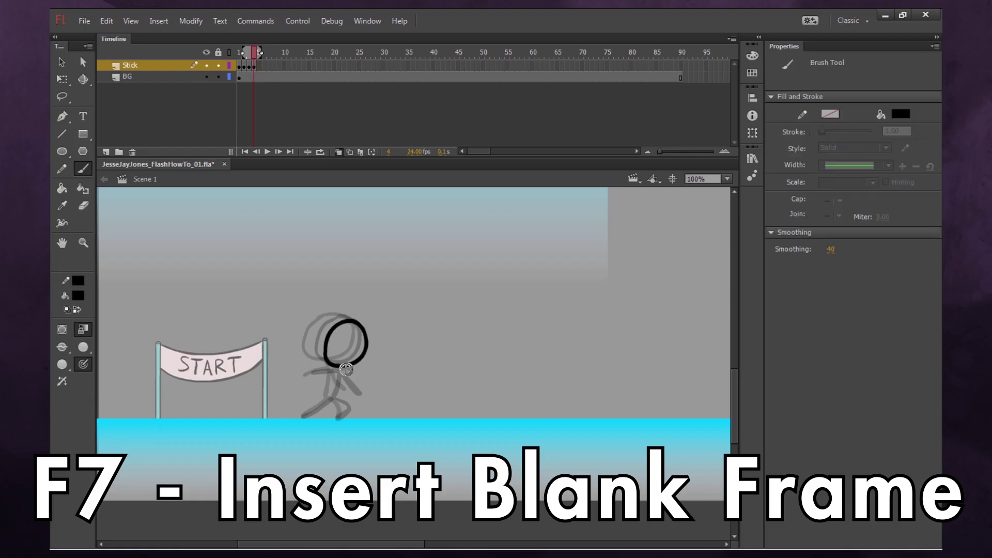
Add a blank keyframe at frame 5, brush the next pose over onion skins, and preview the run.
{"action": "key", "text": "F7"}
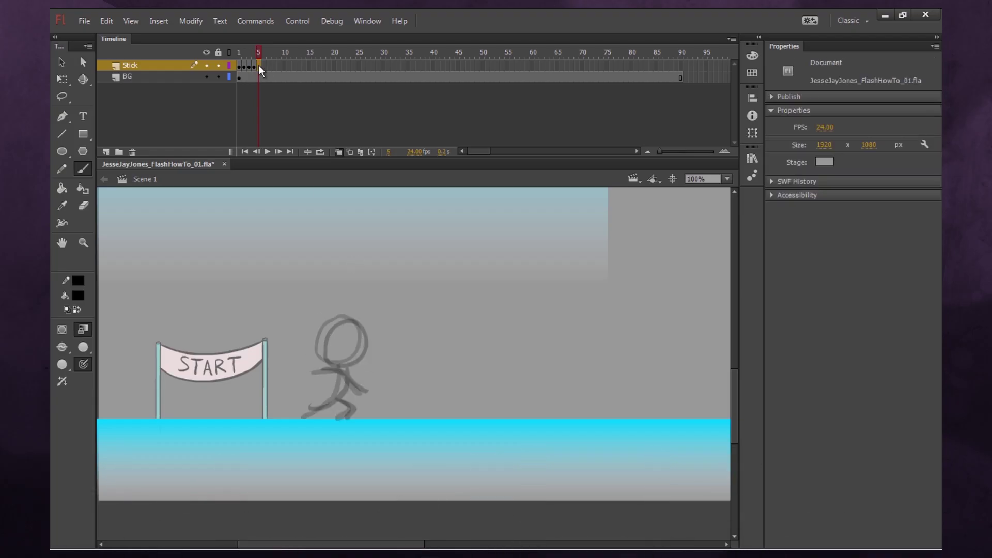
{"action": "left_click", "coordinate": [260, 67]}
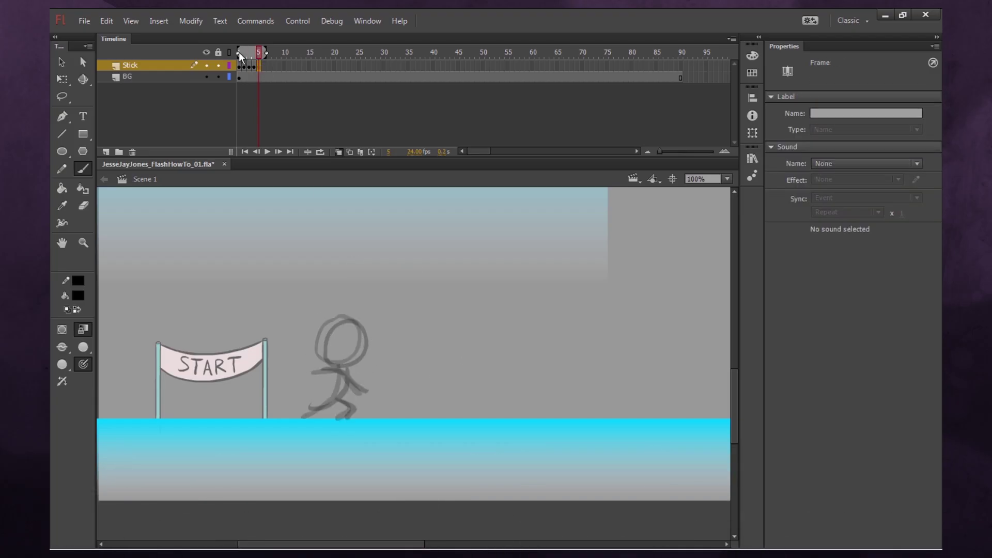
{"action": "left_click_drag", "start_coordinate": [241, 55], "coordinate": [238, 54]}
{"action": "mouse_move", "coordinate": [361, 321]}
{"action": "left_mouse_down"}
{"action": "mouse_move", "coordinate": [350, 419]}
{"action": "mouse_move", "coordinate": [319, 403]}
{"action": "left_mouse_up"}
{"action": "left_click_drag", "start_coordinate": [361, 372], "coordinate": [382, 390]}
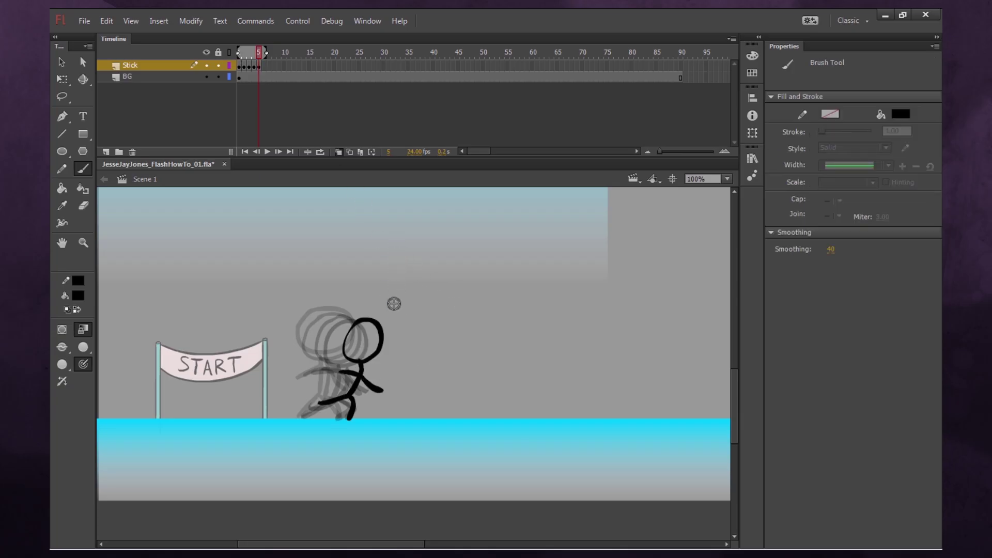
{"action": "key", "text": "Return"}
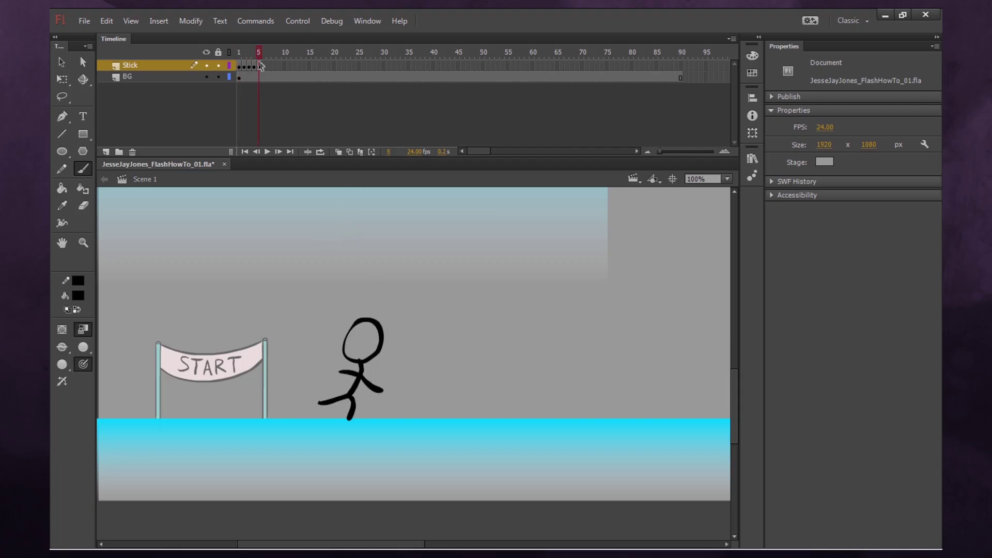
Add a new blank keyframe and brush the next pose's head, leg and arm.
{"action": "left_click_drag", "start_coordinate": [260, 66], "coordinate": [654, 78]}
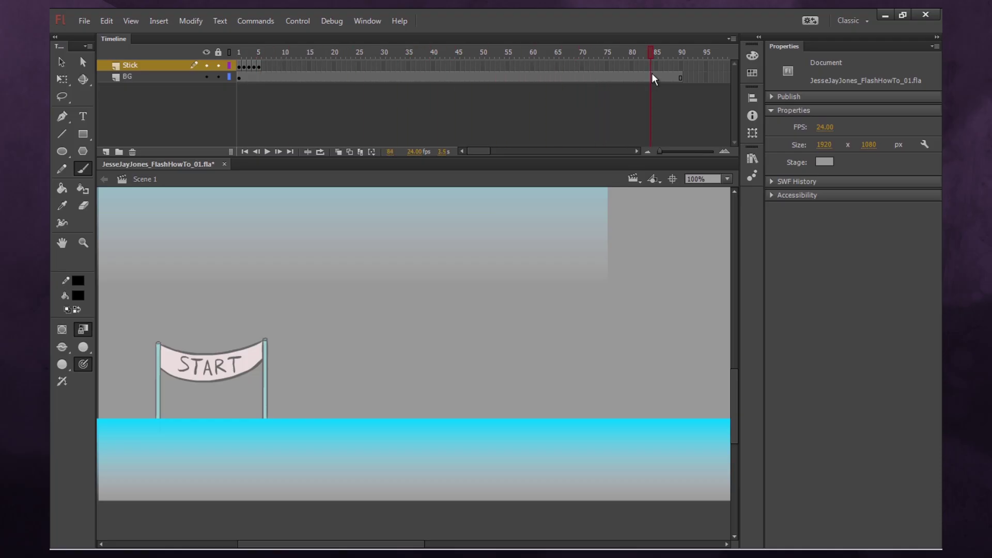
{"action": "left_click", "coordinate": [656, 66]}
{"action": "left_click", "coordinate": [240, 56]}
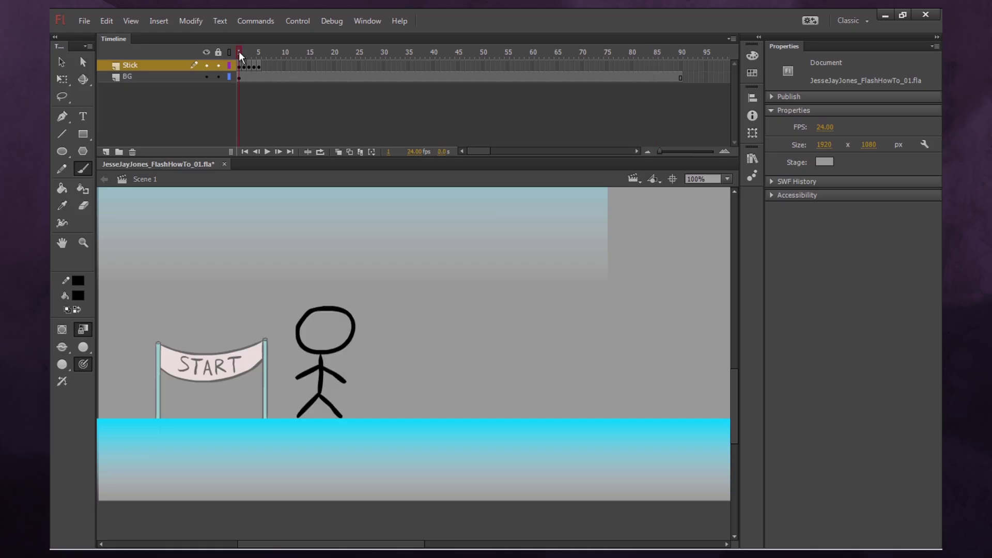
{"action": "key", "text": "F7"}
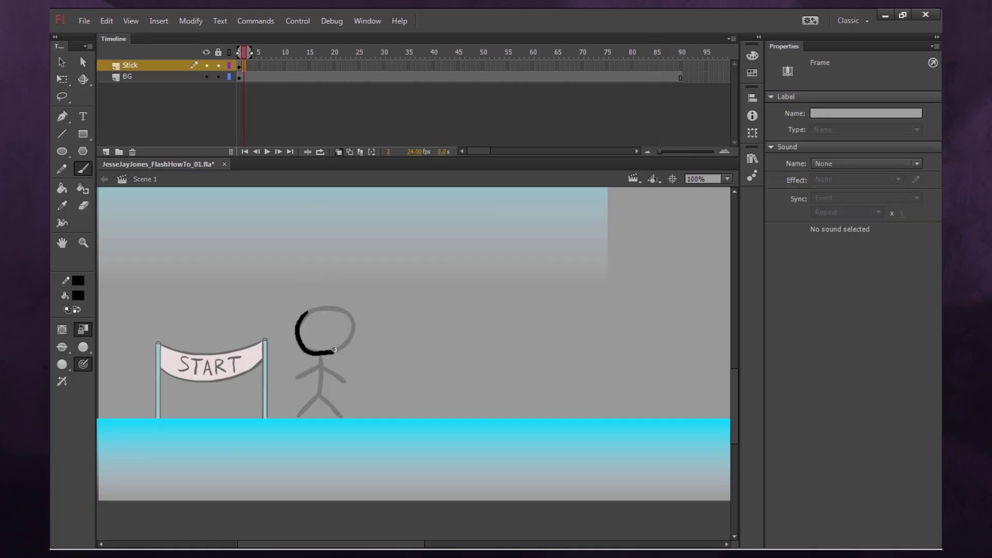
{"action": "left_click", "coordinate": [351, 349], "text": "ctrl"}
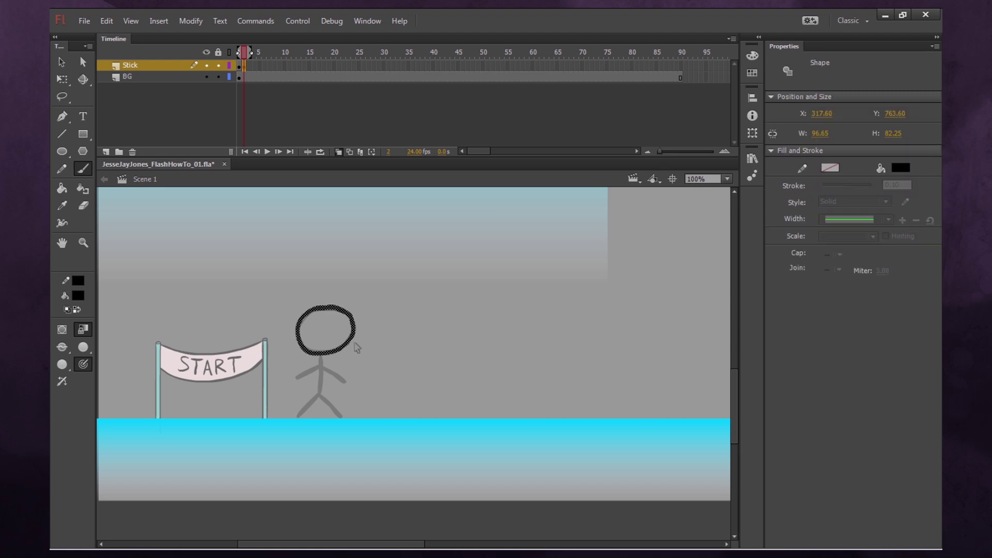
{"action": "mouse_move", "coordinate": [331, 393]}
{"action": "left_mouse_down"}
{"action": "mouse_move", "coordinate": [346, 420]}
{"action": "mouse_move", "coordinate": [362, 392]}
{"action": "left_mouse_up"}
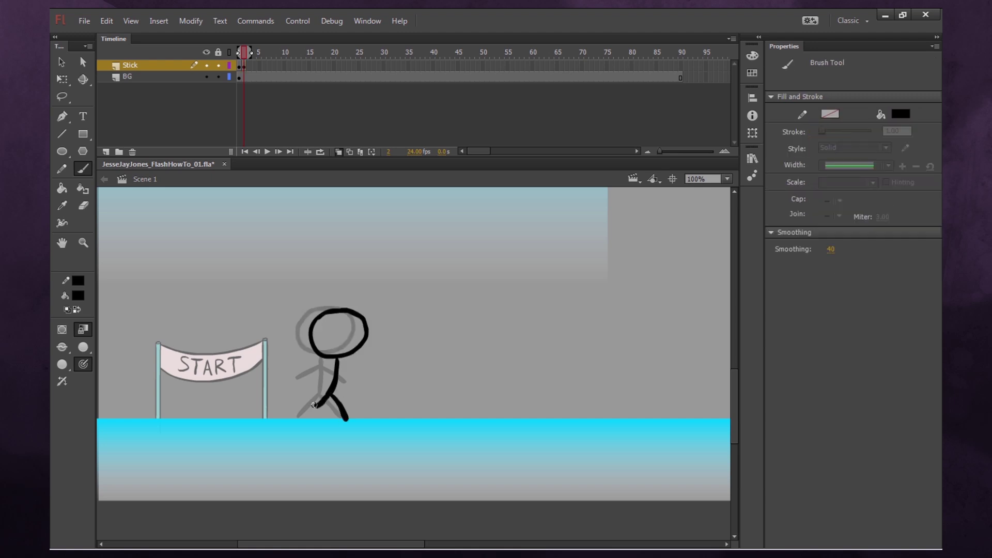
{"action": "left_click", "coordinate": [252, 69]}
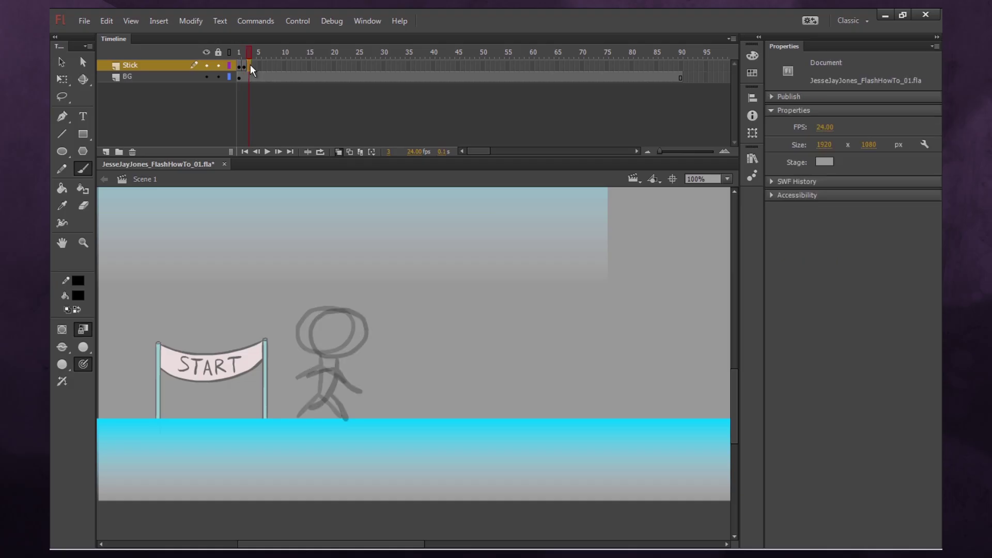
{"action": "left_click", "coordinate": [253, 70]}
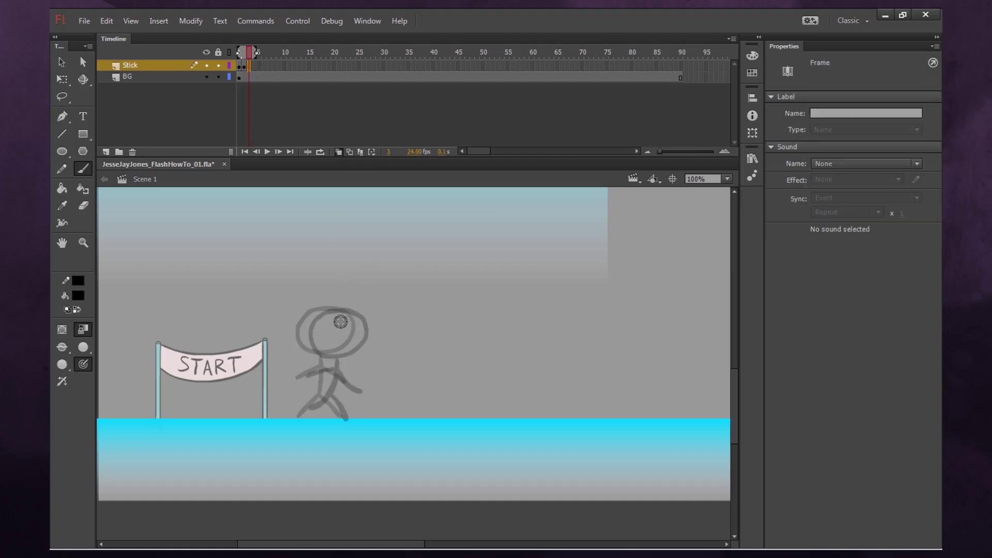
Redraw the frame 3 head and torso, paste the head forward, and zoom out to the END platform.
{"action": "mouse_move", "coordinate": [330, 323]}
{"action": "left_mouse_down"}
{"action": "mouse_move", "coordinate": [372, 338]}
{"action": "mouse_move", "coordinate": [323, 338]}
{"action": "mouse_move", "coordinate": [334, 328]}
{"action": "left_mouse_up"}
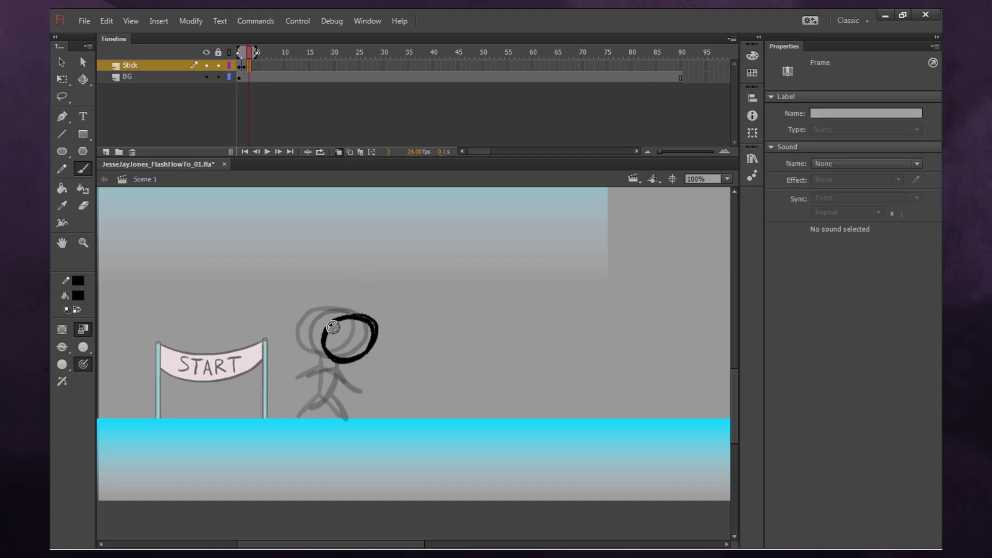
{"action": "key", "text": "ctrl+z"}
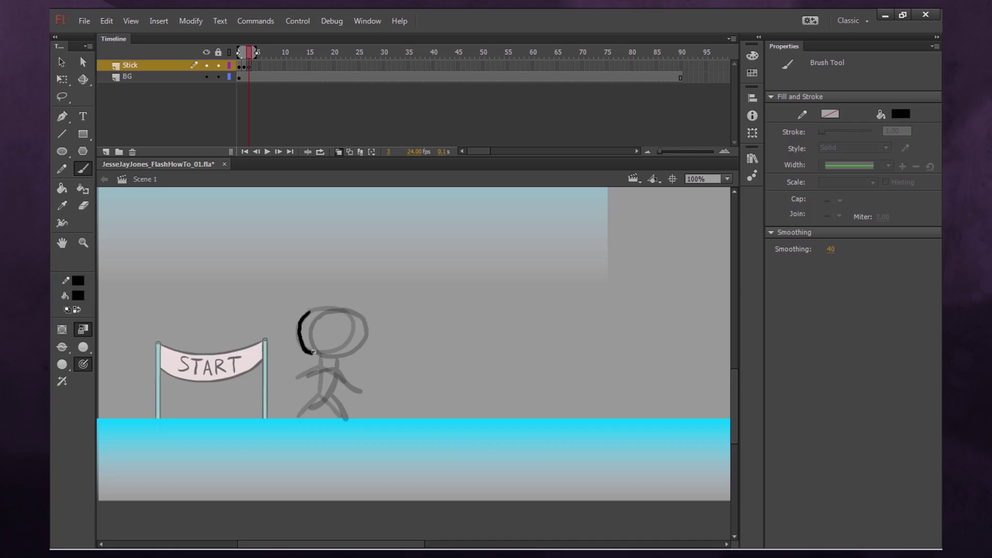
{"action": "left_click_drag", "start_coordinate": [347, 340], "coordinate": [336, 310]}
{"action": "mouse_move", "coordinate": [347, 359]}
{"action": "left_mouse_down"}
{"action": "mouse_move", "coordinate": [345, 384]}
{"action": "mouse_move", "coordinate": [323, 401]}
{"action": "mouse_move", "coordinate": [346, 421]}
{"action": "left_mouse_up"}
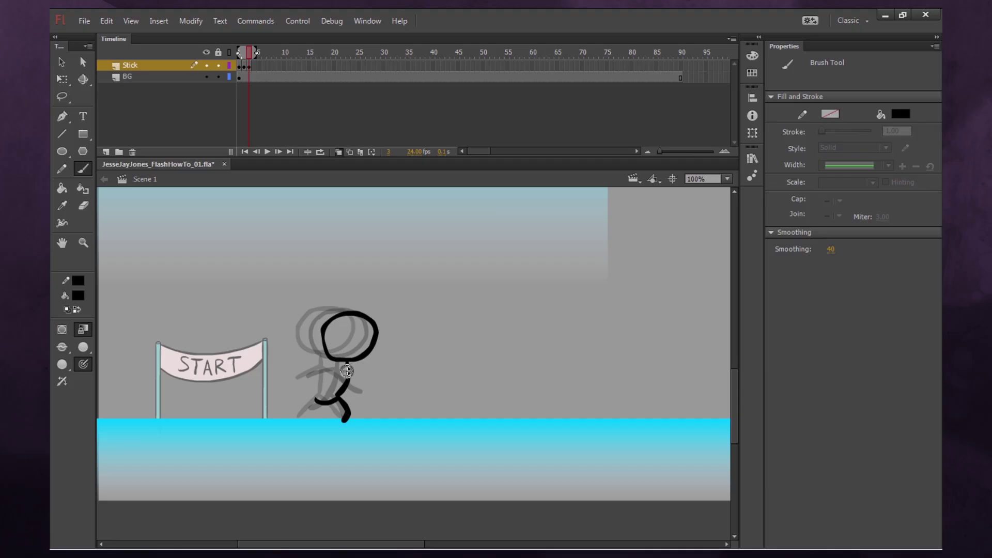
{"action": "key", "text": "F7"}
{"action": "key", "text": "ctrl+shift+v"}
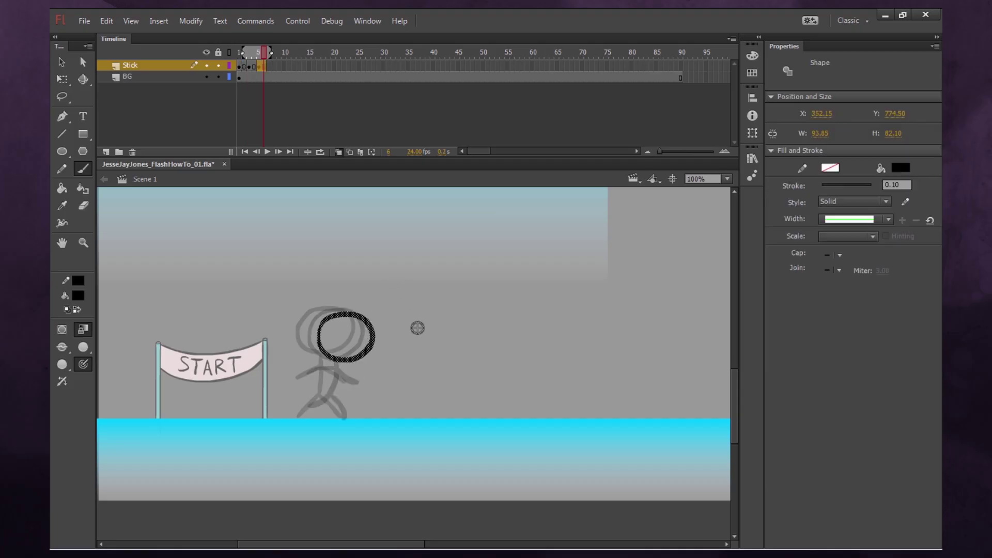
{"action": "key", "text": "ctrl+minus"}
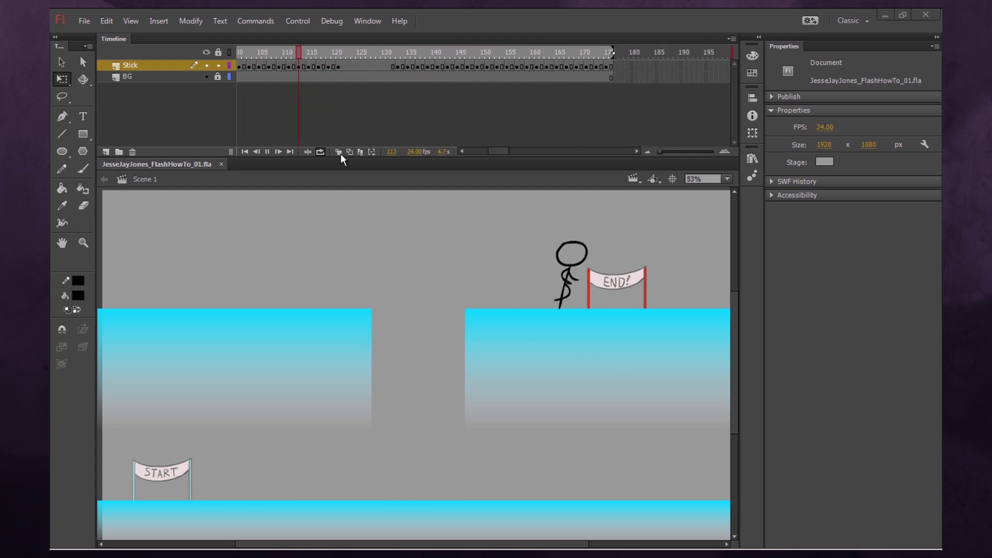
Export the movie as SWF Movie to JesseJayJones_FlashHowTo_01.swf, overwriting the existing file.
{"action": "key", "text": "Return"}
{"action": "left_click", "coordinate": [89, 18]}
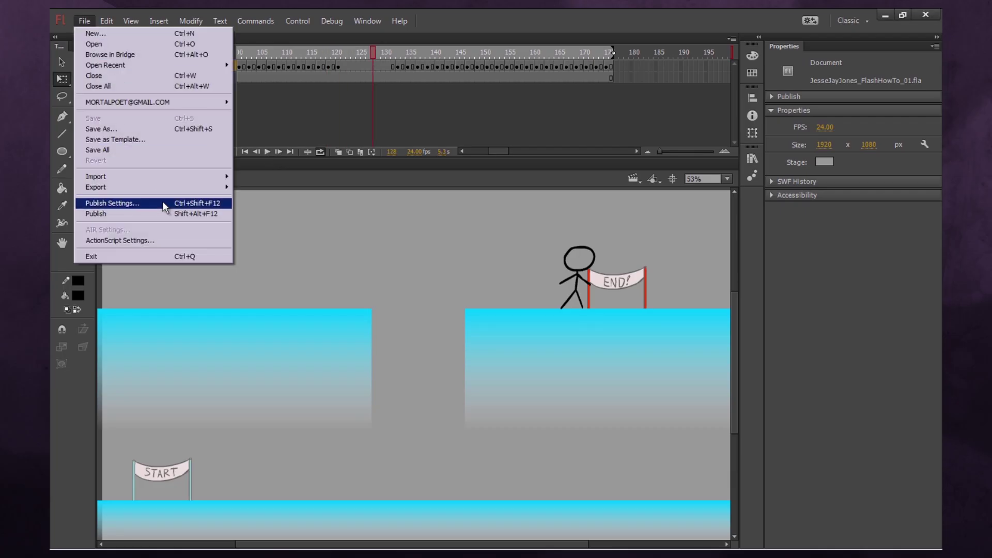
{"action": "mouse_move", "coordinate": [172, 189]}
{"action": "left_click", "coordinate": [252, 198]}
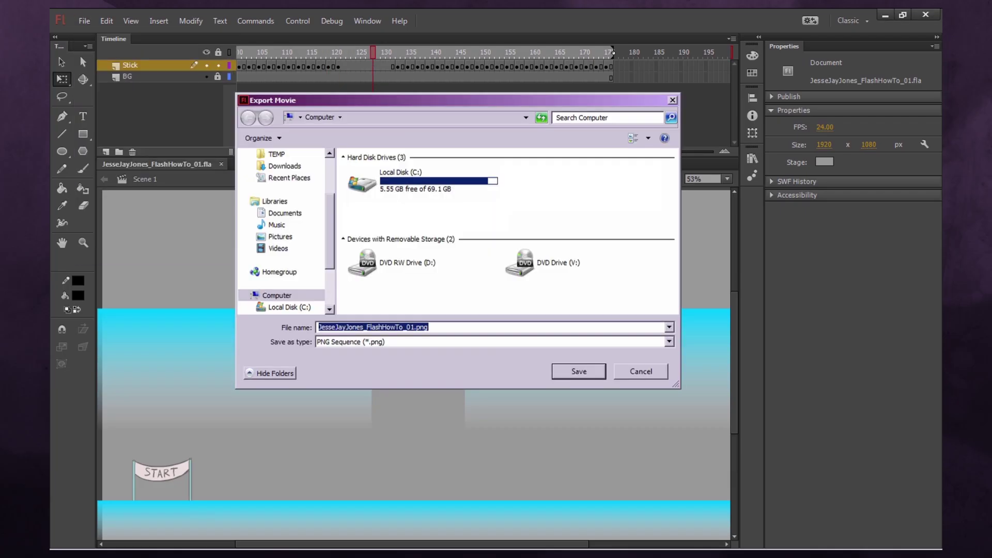
{"action": "left_click", "coordinate": [414, 342]}
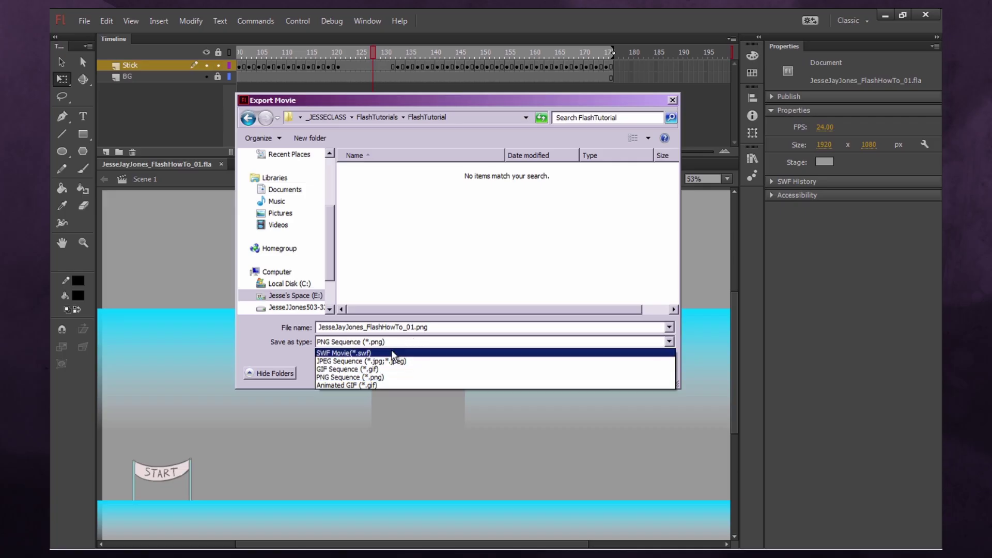
{"action": "left_click", "coordinate": [340, 355]}
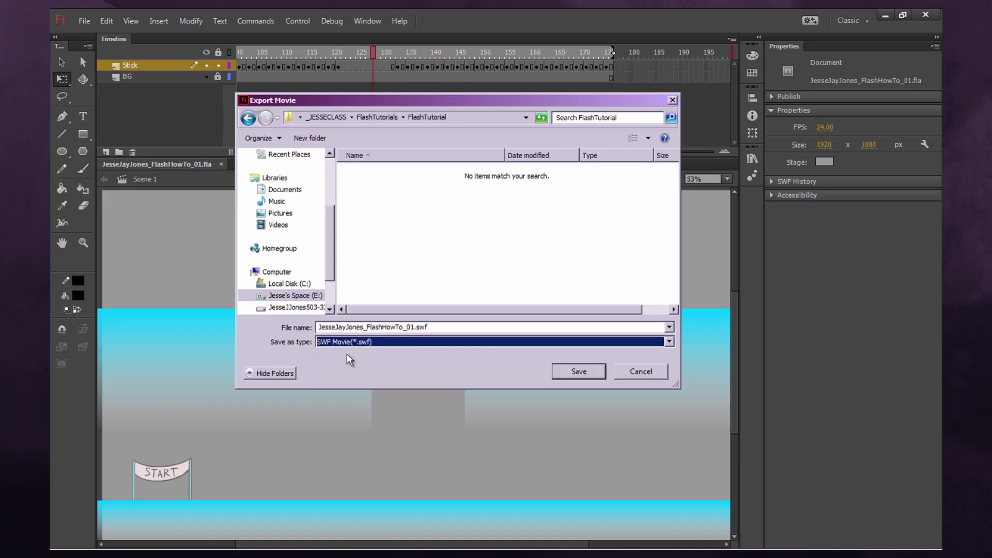
{"action": "left_click", "coordinate": [568, 371]}
{"action": "left_click", "coordinate": [515, 273]}
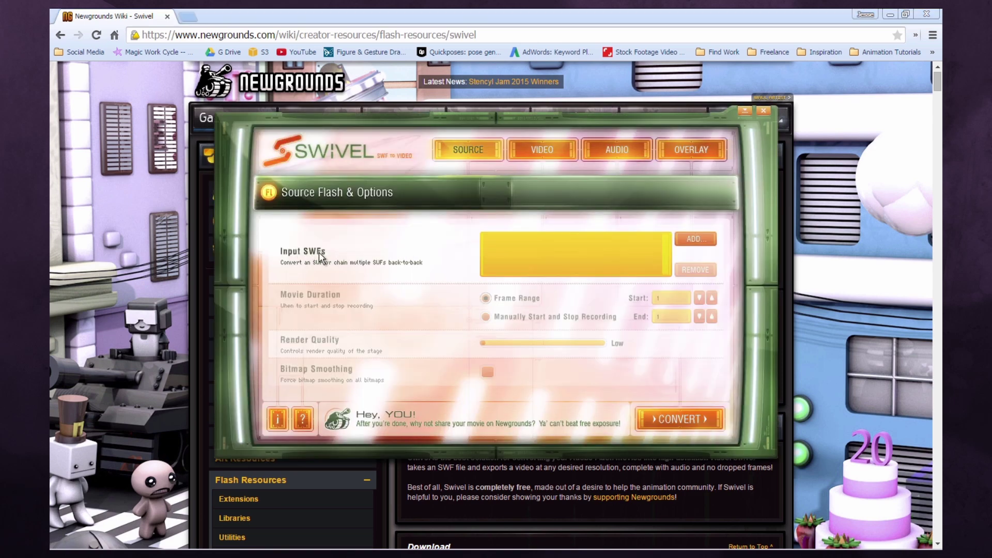
Load JesseJayJones_FlashHowTo_01.swf into Swivel as the source file.
{"action": "left_click", "coordinate": [693, 239]}
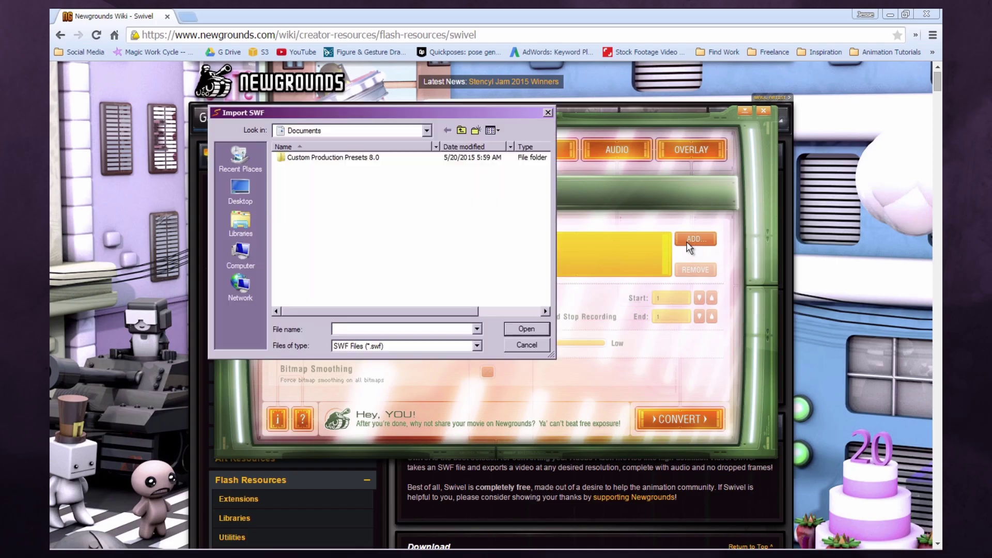
{"action": "left_click", "coordinate": [381, 157]}
{"action": "left_click", "coordinate": [518, 329]}
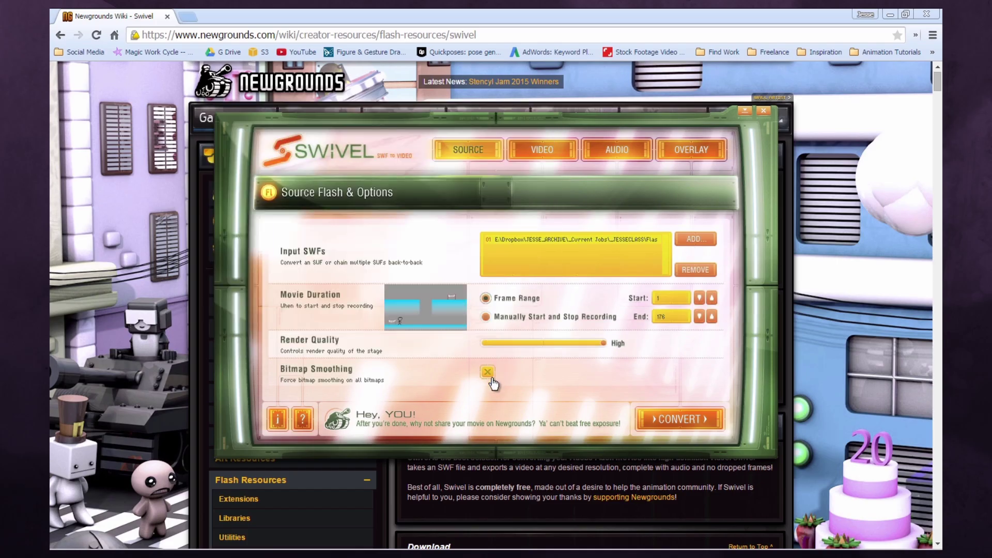
Review the VIDEO, AUDIO and OVERLAY options, then convert the SWF to JesseJayJones_FlashHowTo_01.mp4.
{"action": "left_click", "coordinate": [531, 165]}
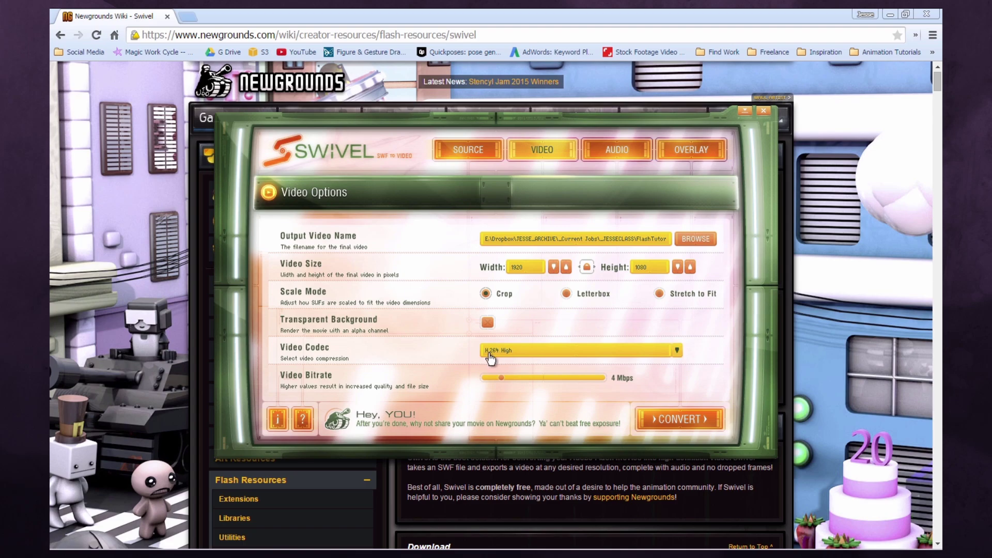
{"action": "left_click", "coordinate": [617, 150]}
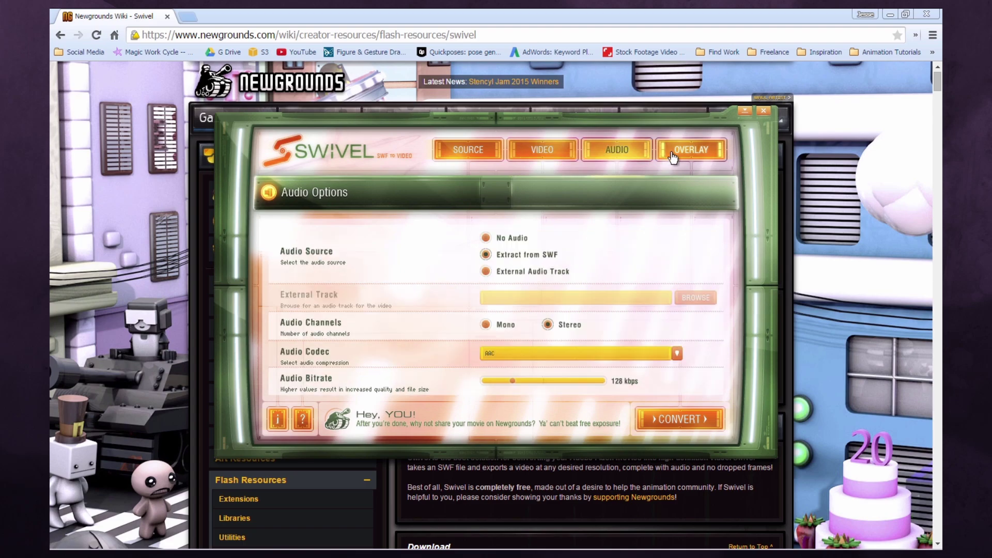
{"action": "left_click", "coordinate": [677, 154]}
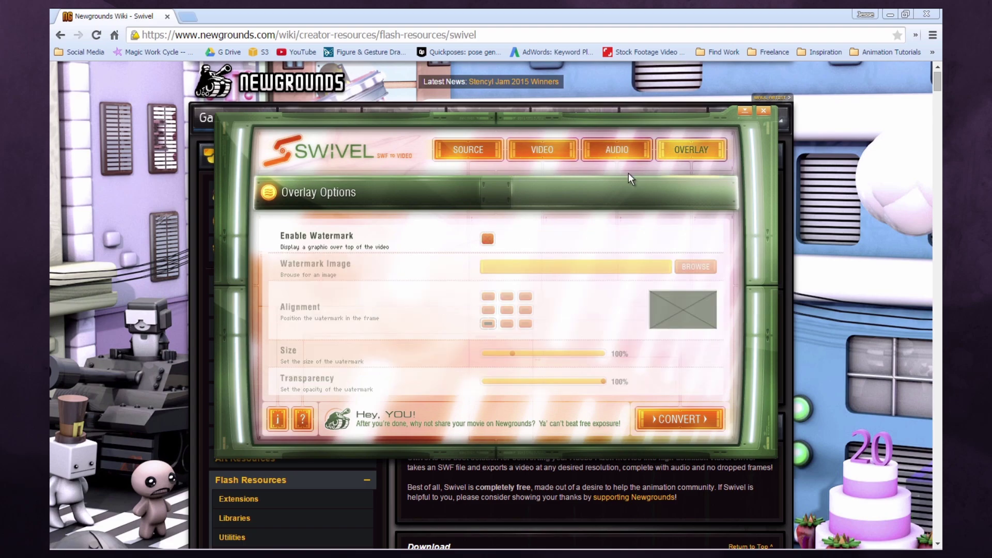
{"action": "left_click", "coordinate": [468, 150]}
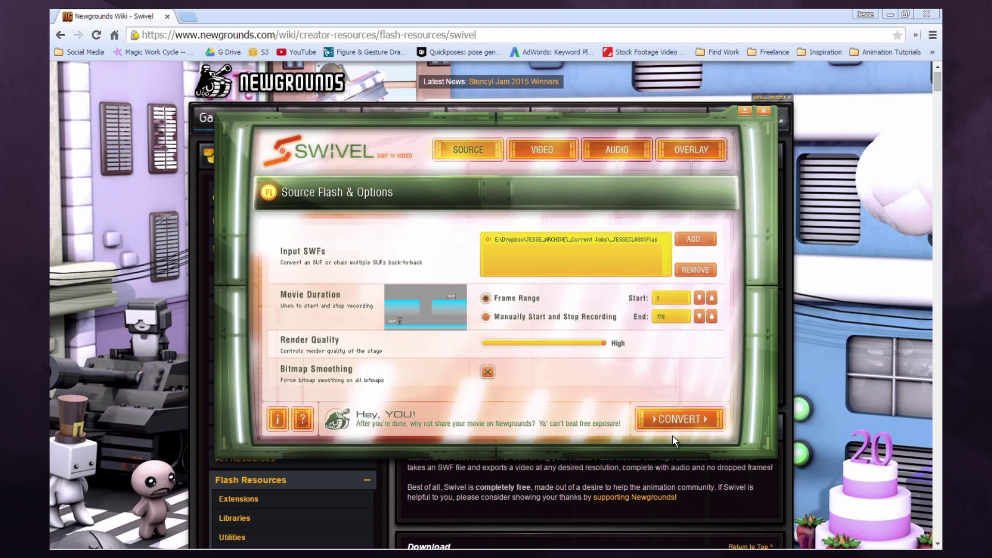
{"action": "left_click", "coordinate": [666, 422]}
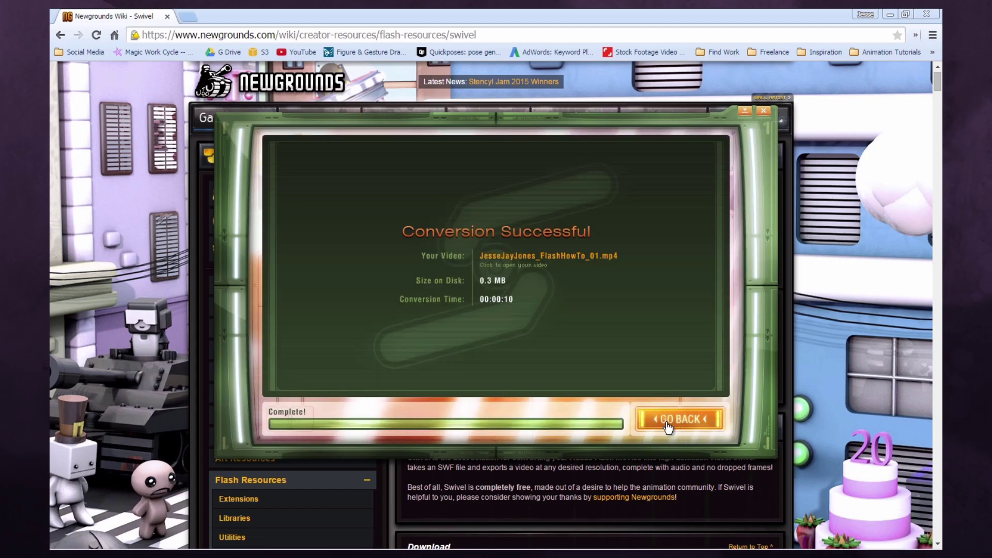